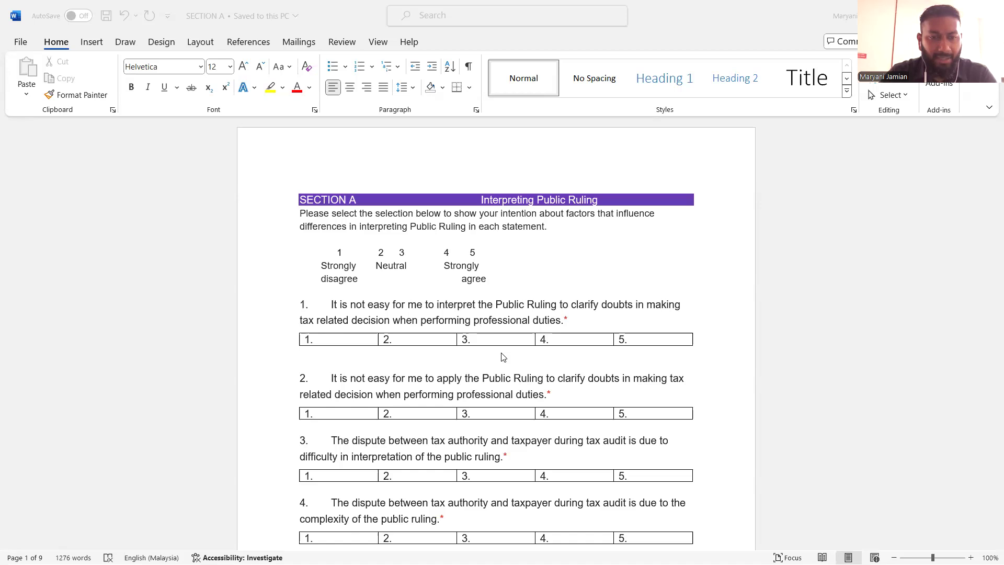
Read through the survey questions of Sections A and B in the Word questionnaire and the coded participant answers in the Excel sheet
scroll(503, 357, "down", 10)
scroll(534, 363, "down", 3)
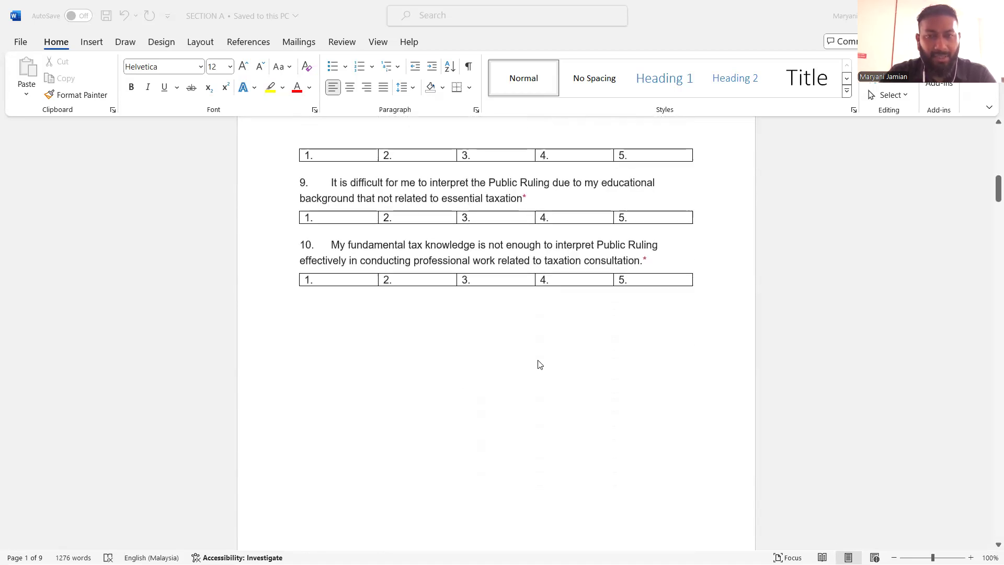
scroll(541, 348, "down", 5)
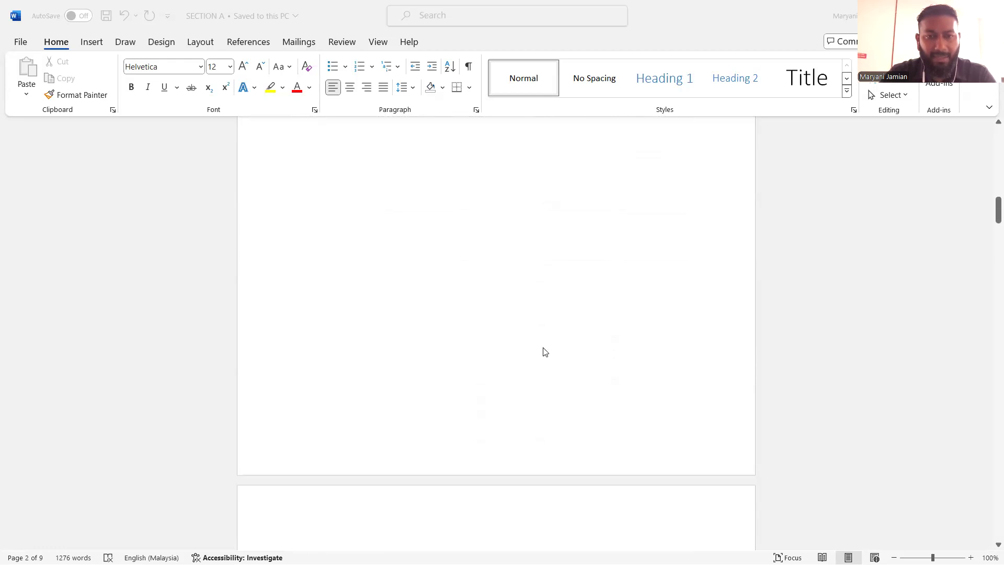
scroll(544, 355, "down", 3)
scroll(544, 361, "down", 2)
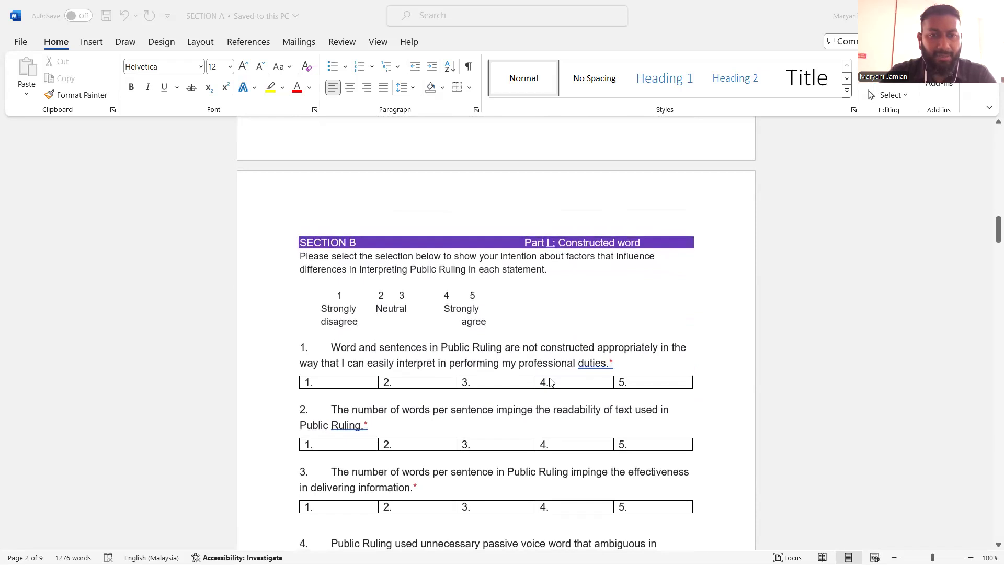
scroll(548, 382, "down", 4)
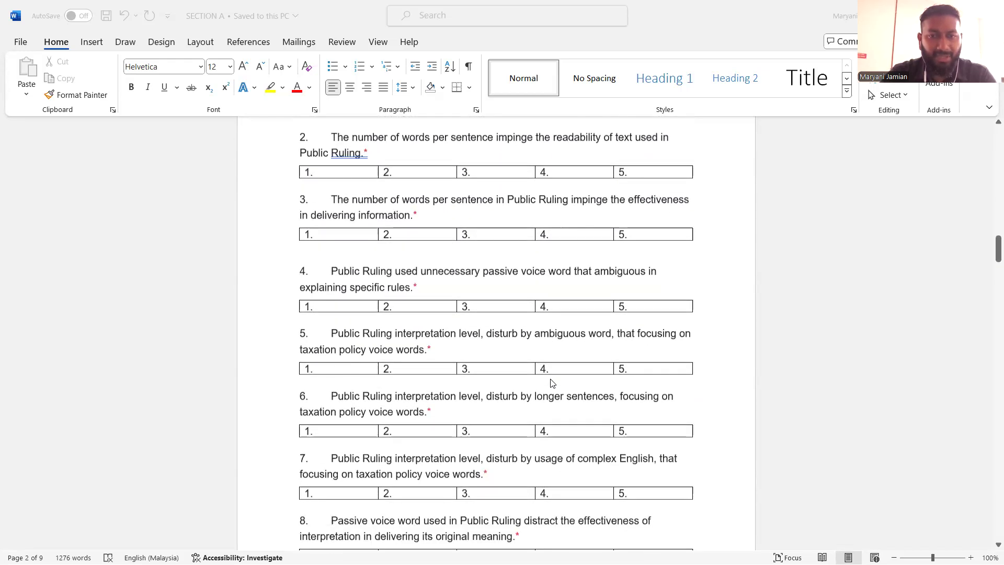
scroll(579, 416, "down", 1)
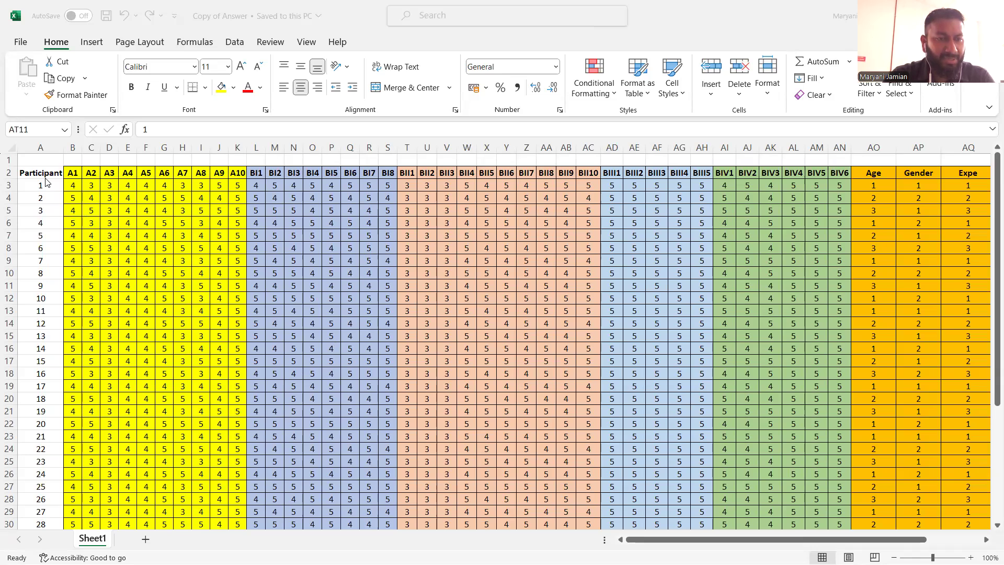
scroll(94, 298, "down", 7)
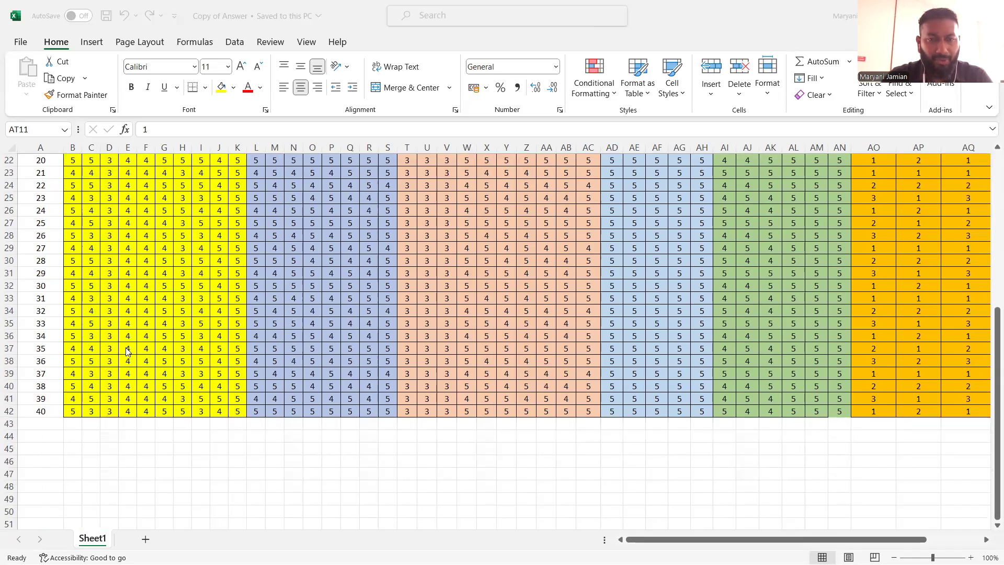
scroll(140, 353, "up", 7)
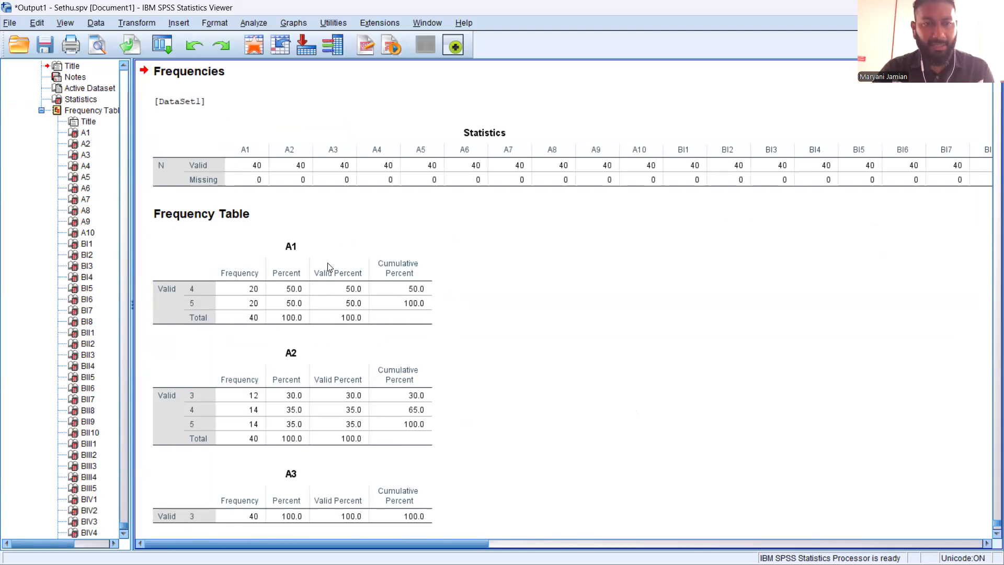
Examine the frequency tables of the survey items and demographic variables in the SPSS output
scroll(277, 282, "down", 3)
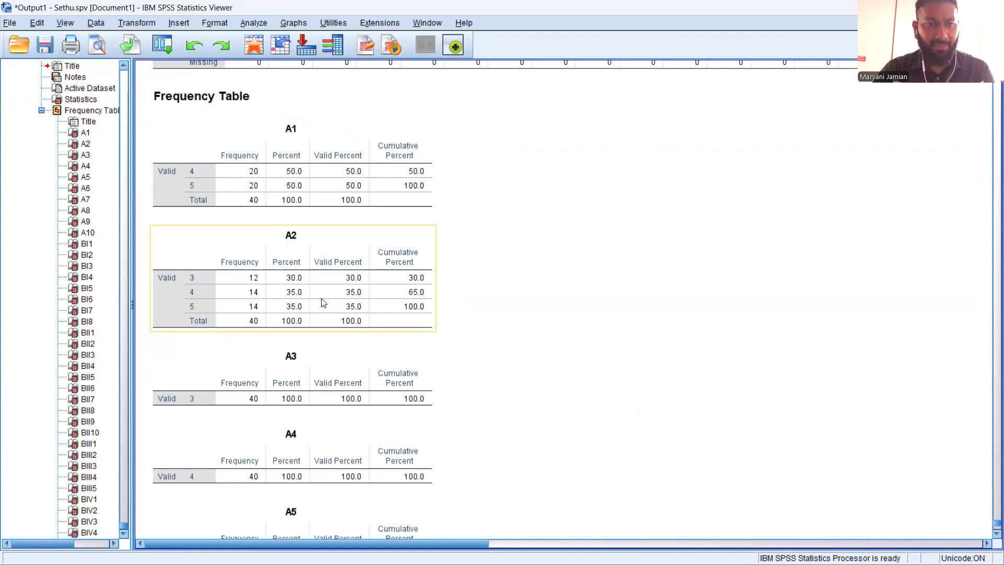
scroll(308, 279, "down", 20)
scroll(371, 321, "down", 15)
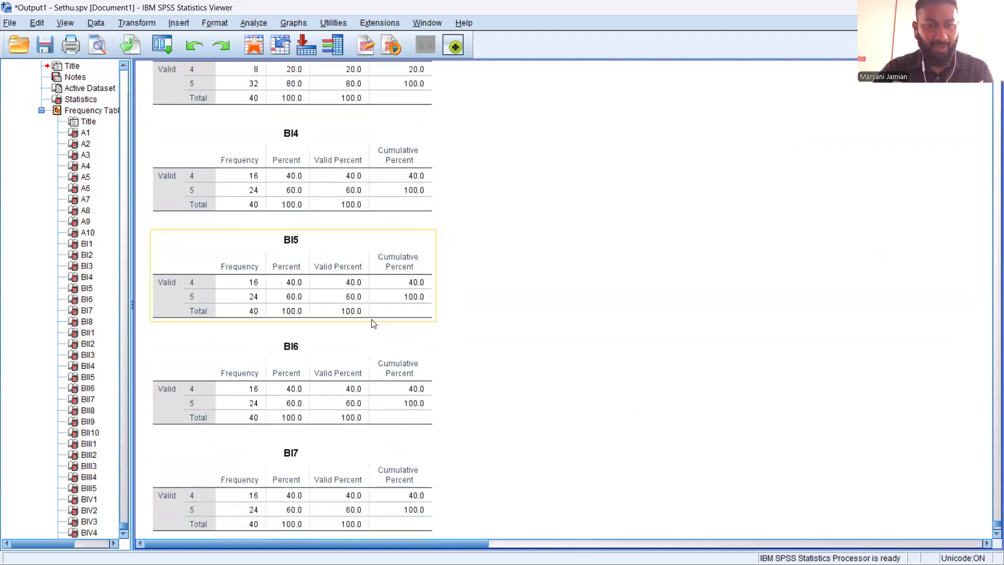
scroll(378, 323, "down", 20)
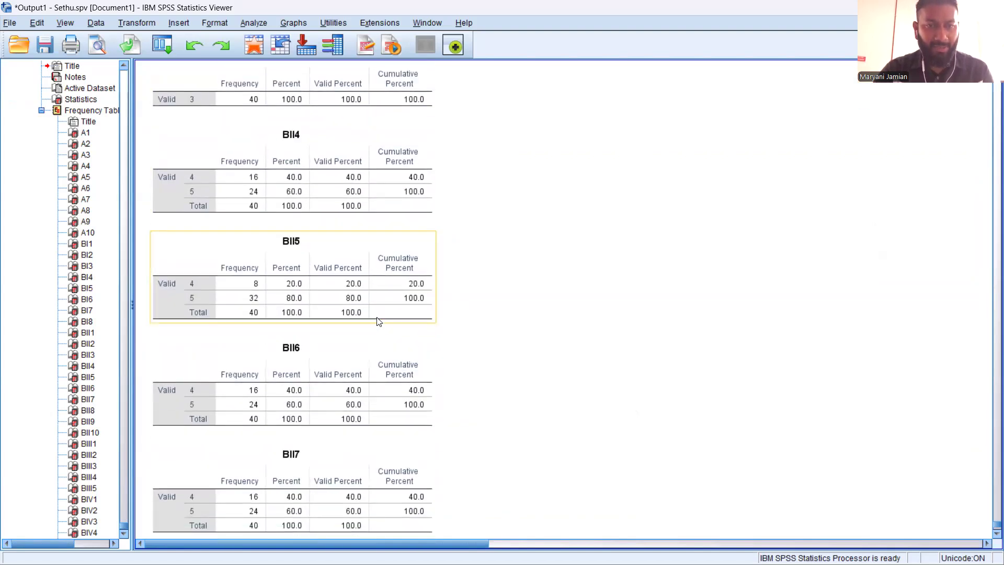
scroll(378, 318, "down", 15)
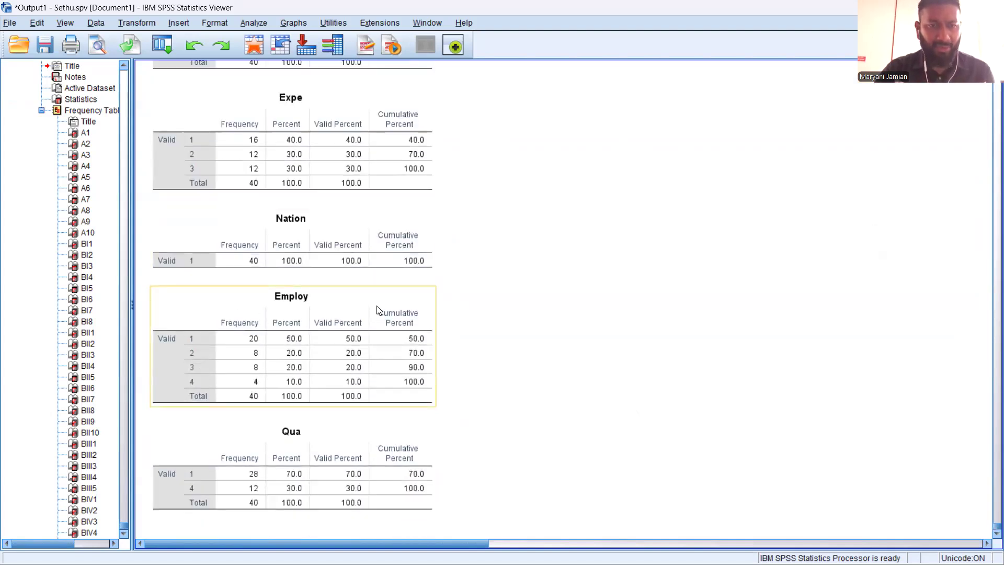
scroll(376, 305, "up", 15)
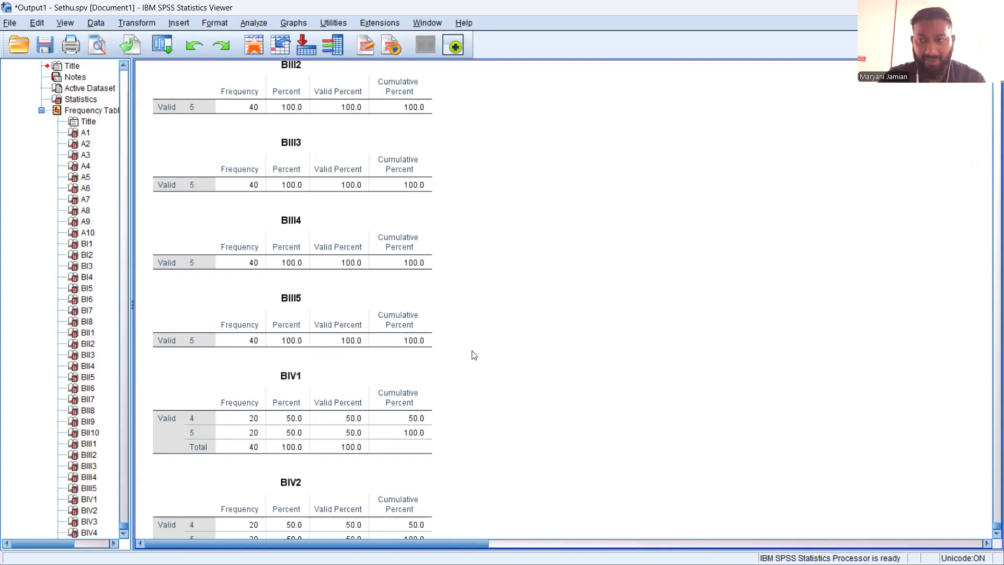
scroll(468, 345, "up", 3)
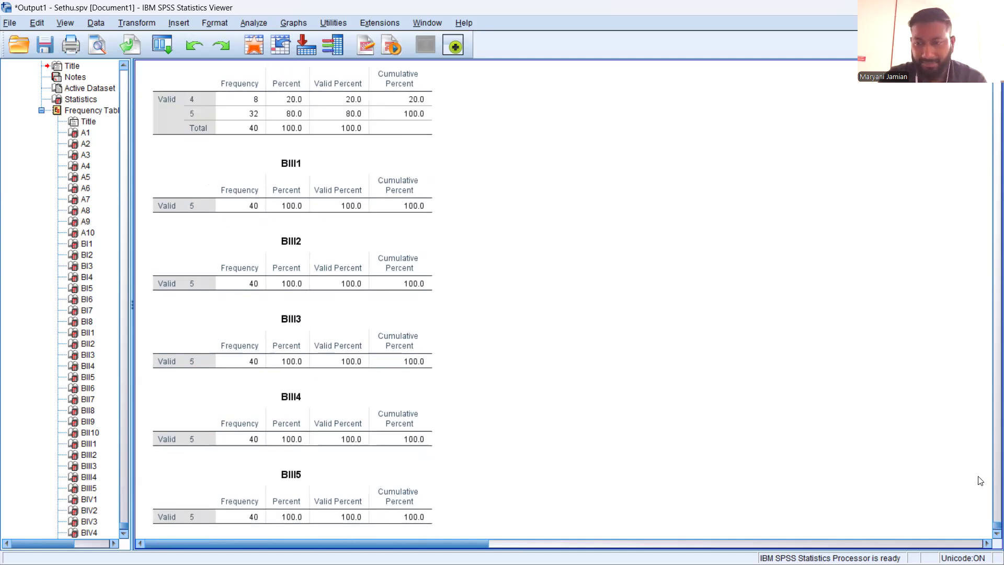
Examine the percent bar charts in the output from item A1 through to the Age variable
left_click_drag(996, 524, 959, 107)
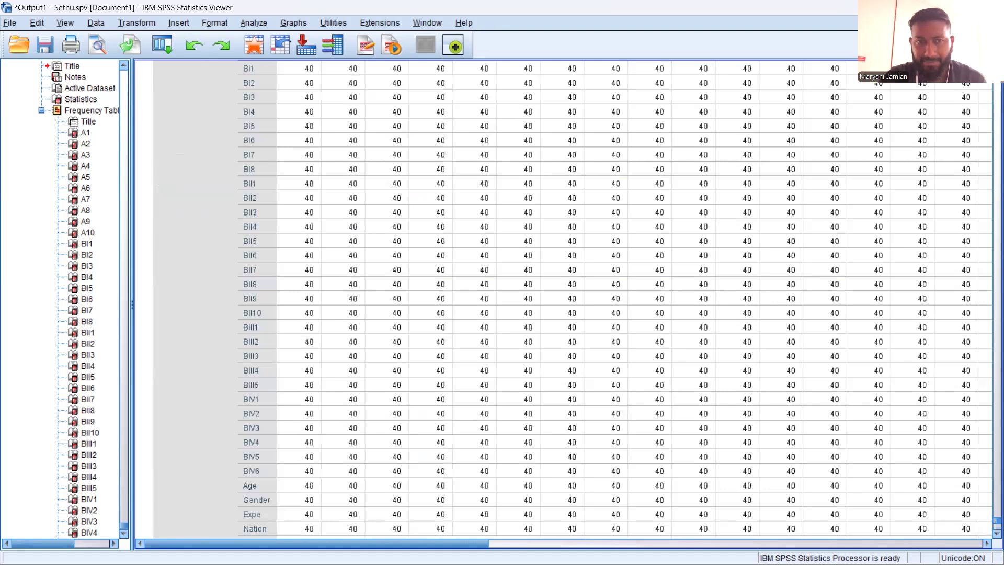
scroll(589, 335, "down", 5)
scroll(578, 370, "down", 20)
scroll(578, 367, "down", 20)
scroll(523, 364, "down", 20)
scroll(520, 364, "up", 7)
scroll(520, 364, "down", 15)
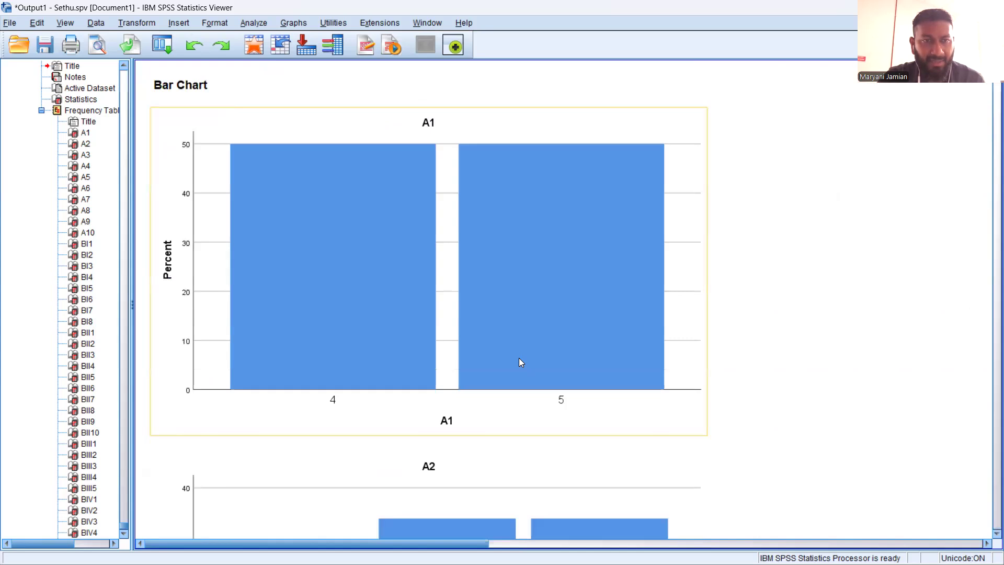
scroll(521, 362, "down", 8)
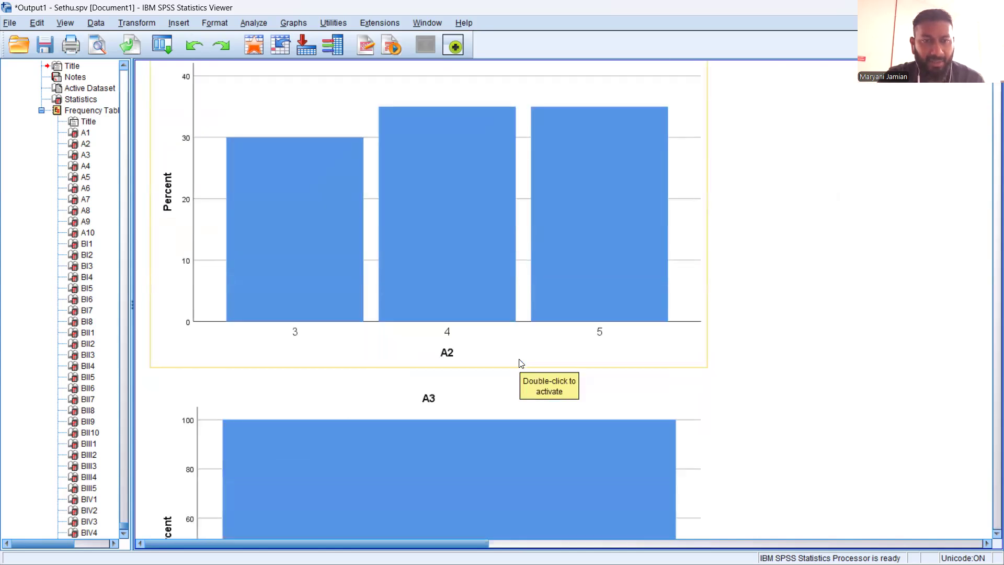
scroll(520, 362, "down", 15)
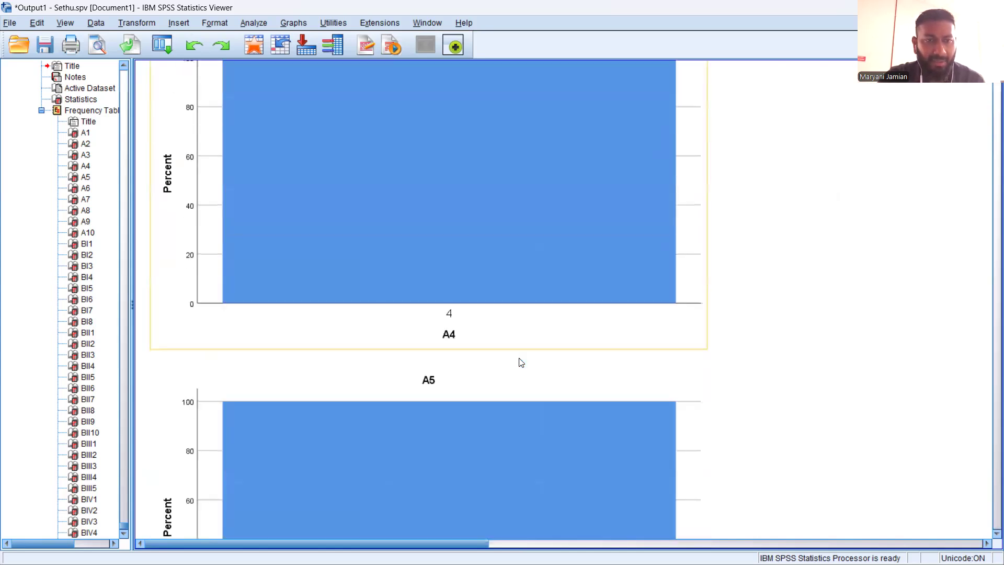
scroll(521, 363, "down", 3)
scroll(520, 362, "down", 9)
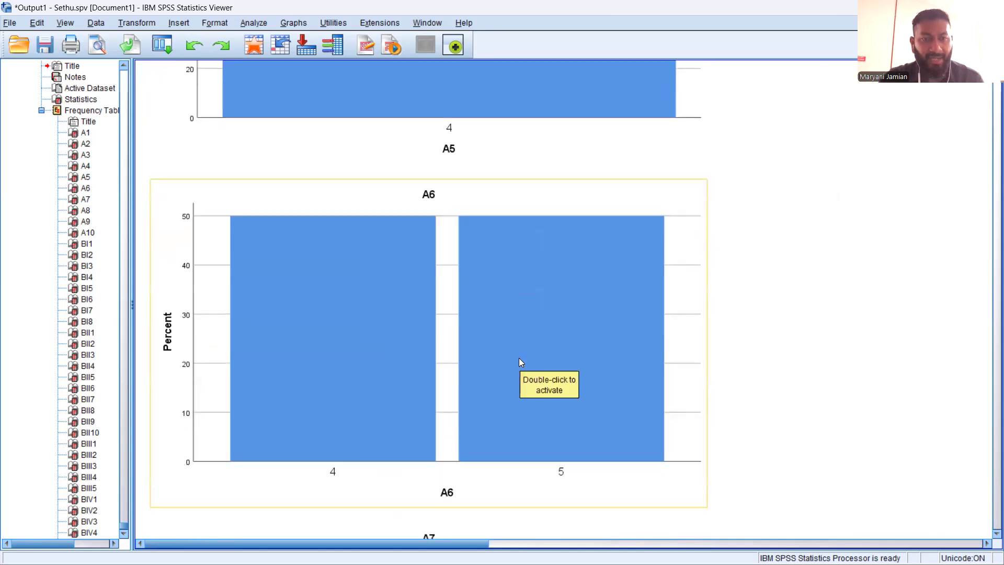
scroll(519, 359, "down", 20)
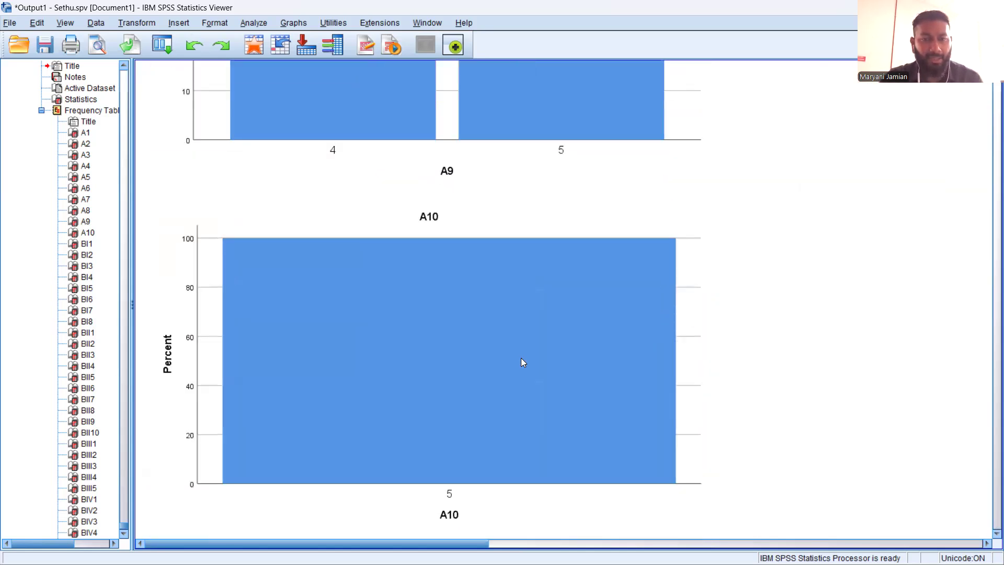
scroll(523, 362, "down", 20)
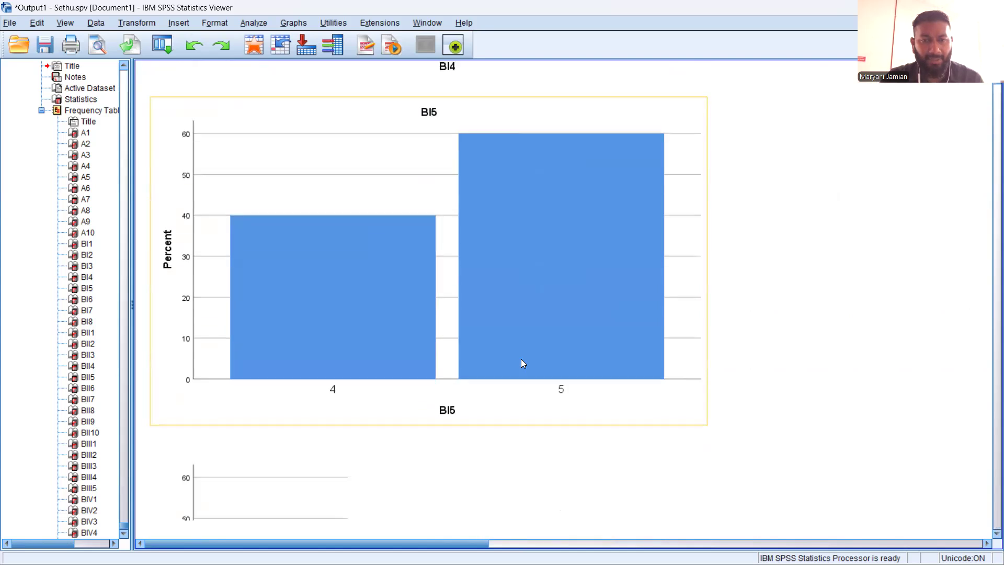
scroll(520, 362, "down", 20)
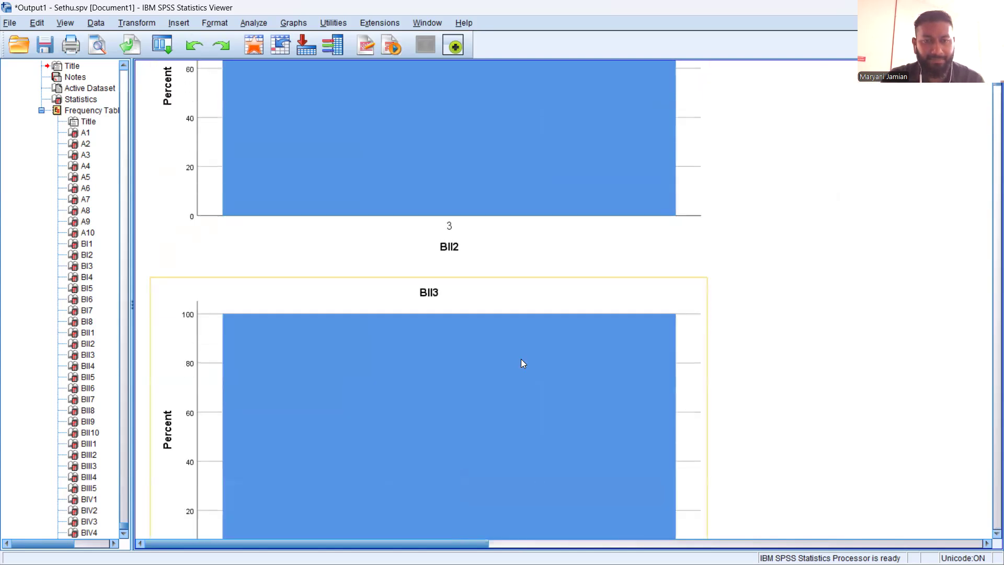
scroll(521, 359, "down", 20)
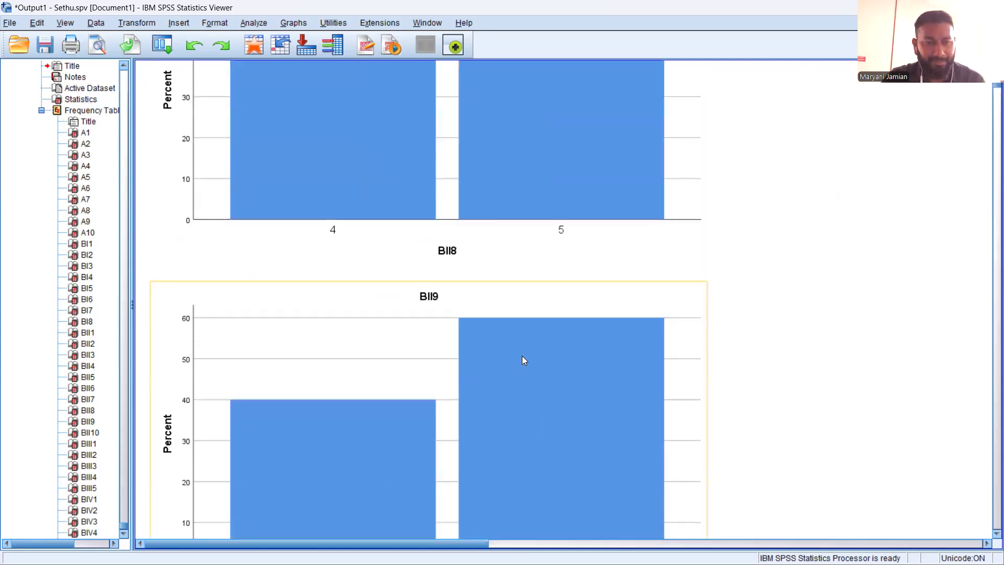
scroll(522, 360, "down", 20)
scroll(525, 361, "down", 20)
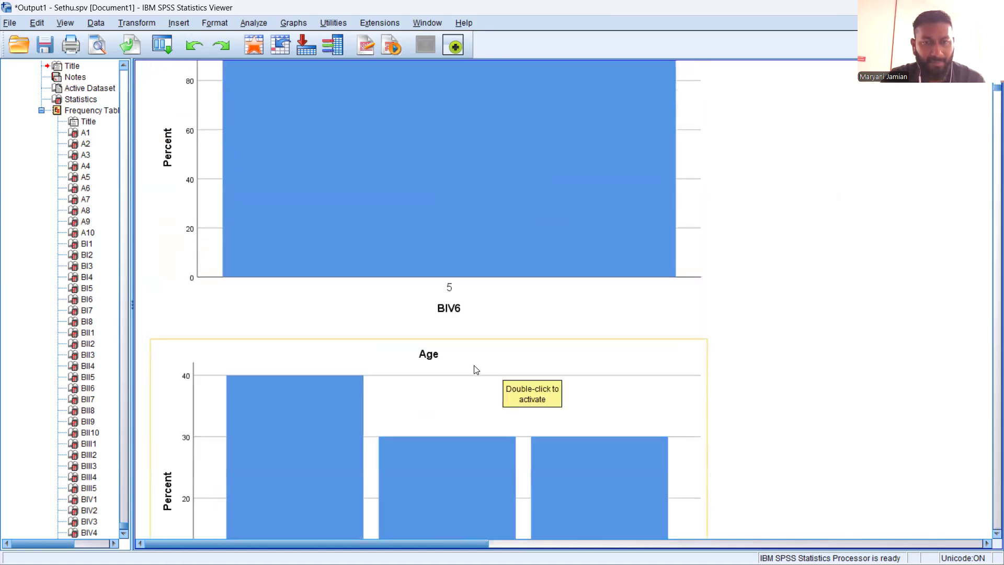
scroll(473, 371, "down", 10)
scroll(432, 387, "up", 6)
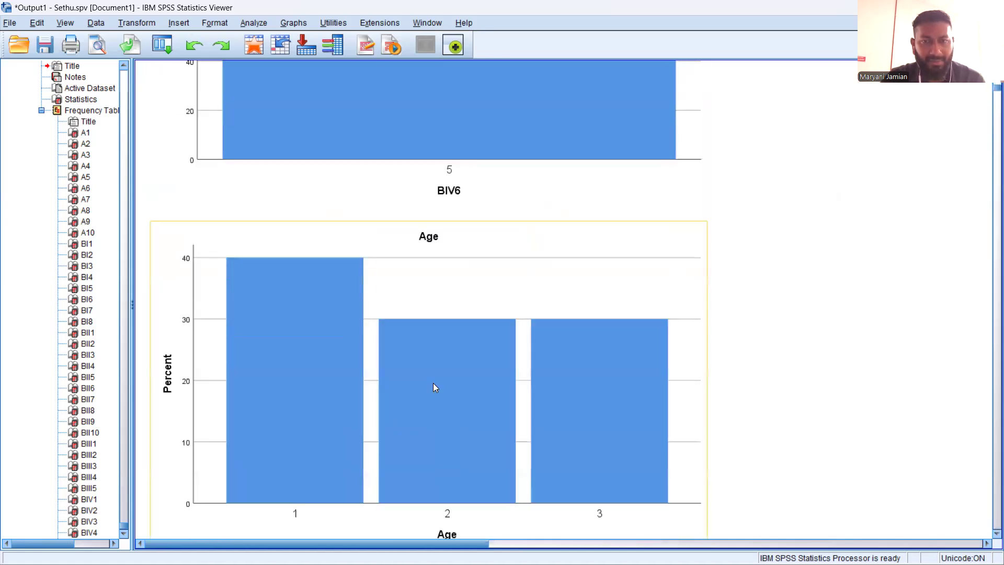
scroll(434, 387, "down", 15)
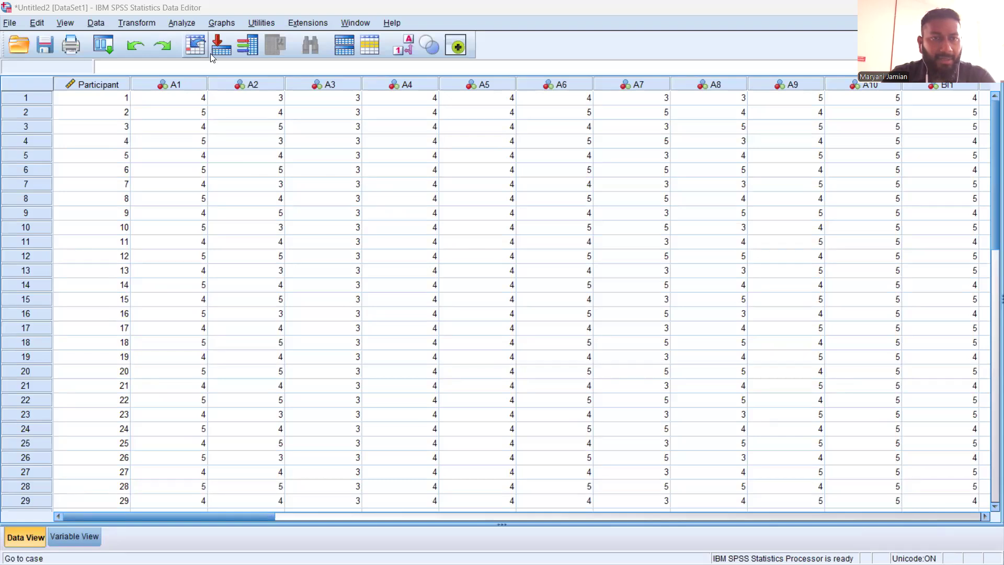
Set up a Descriptives analysis of the dataset with all variables except Participant
key("alt+a")
mouse_move(211, 56)
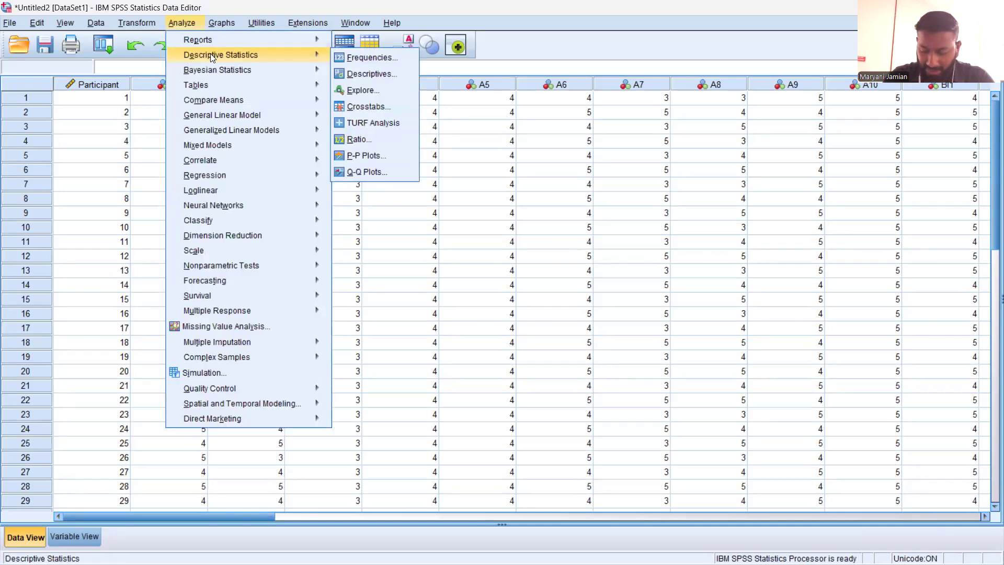
left_click(351, 73)
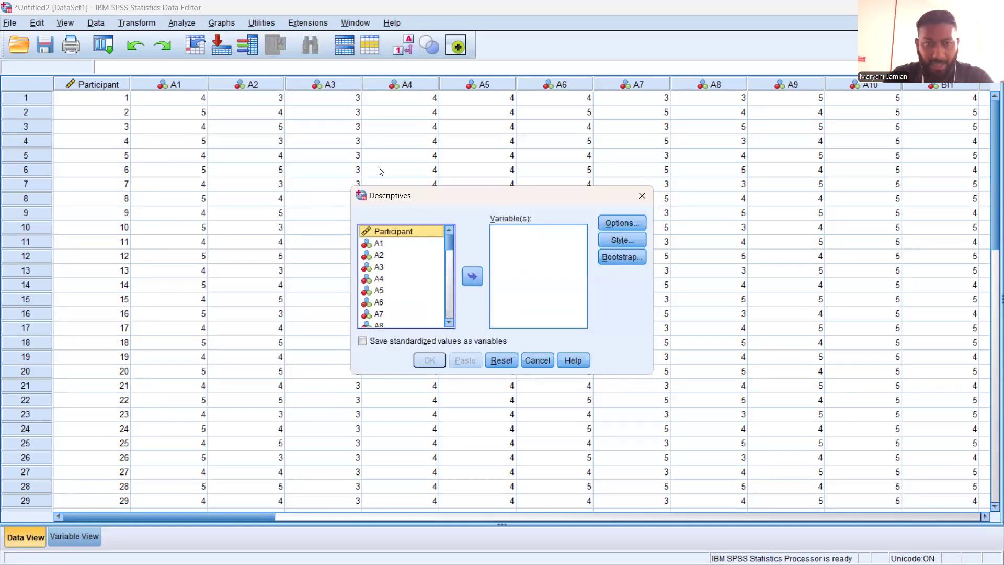
left_click(377, 243)
key("ctrl+a")
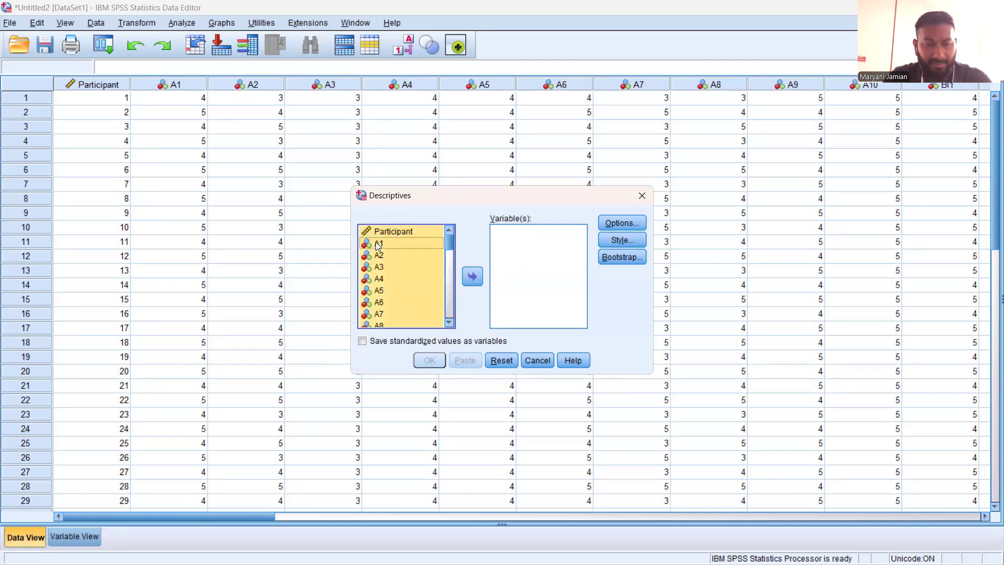
left_click(383, 230, "ctrl")
left_click(473, 275)
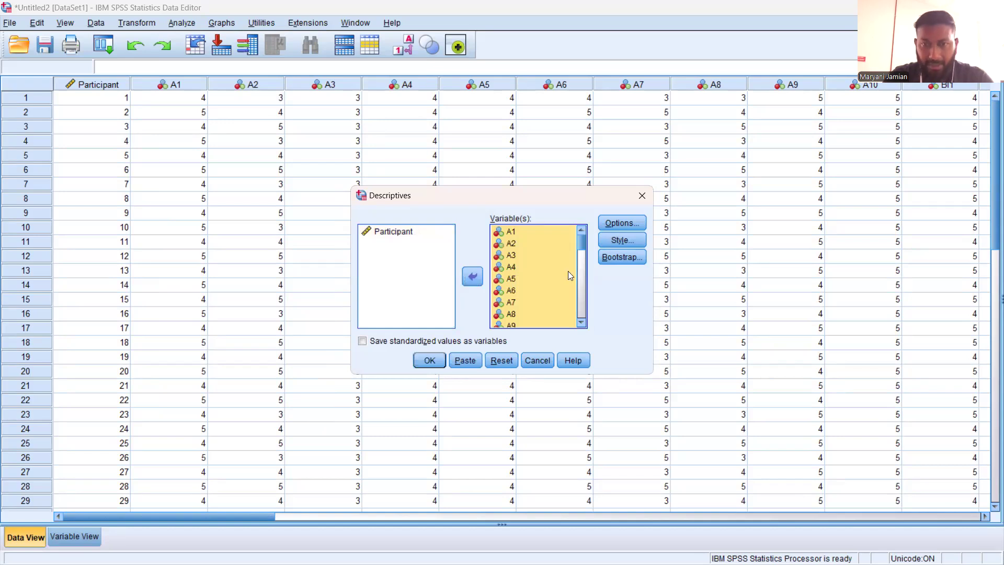
Add variance and S.E. mean to the descriptive statistics options and run the analysis
left_click(613, 224)
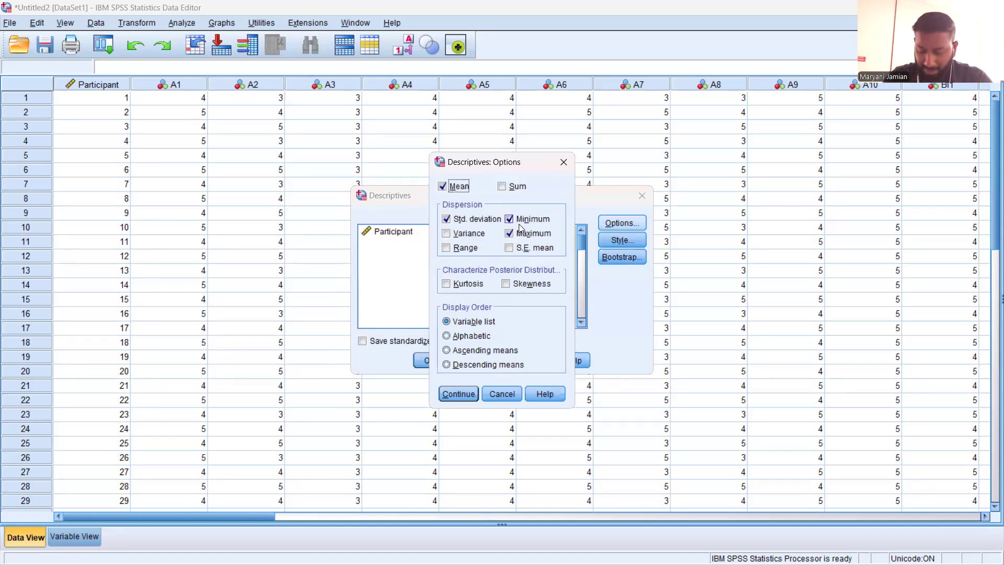
left_click(467, 234)
left_click(510, 248)
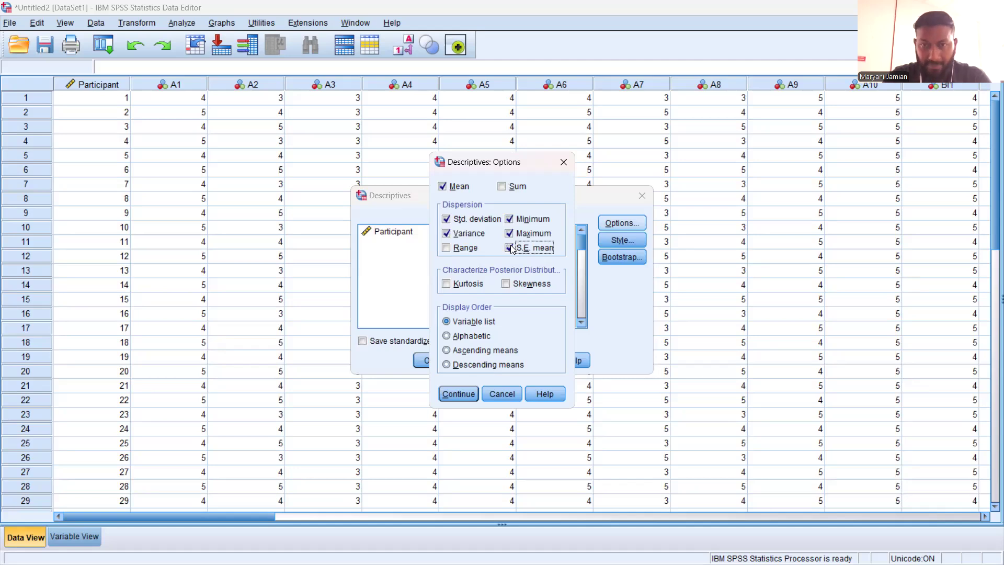
left_click(466, 396)
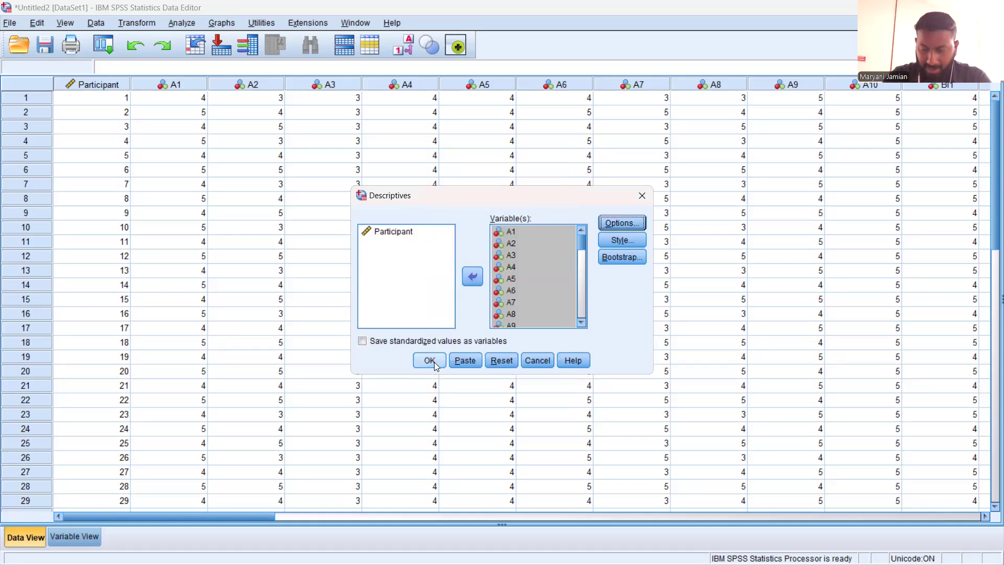
left_click(433, 361)
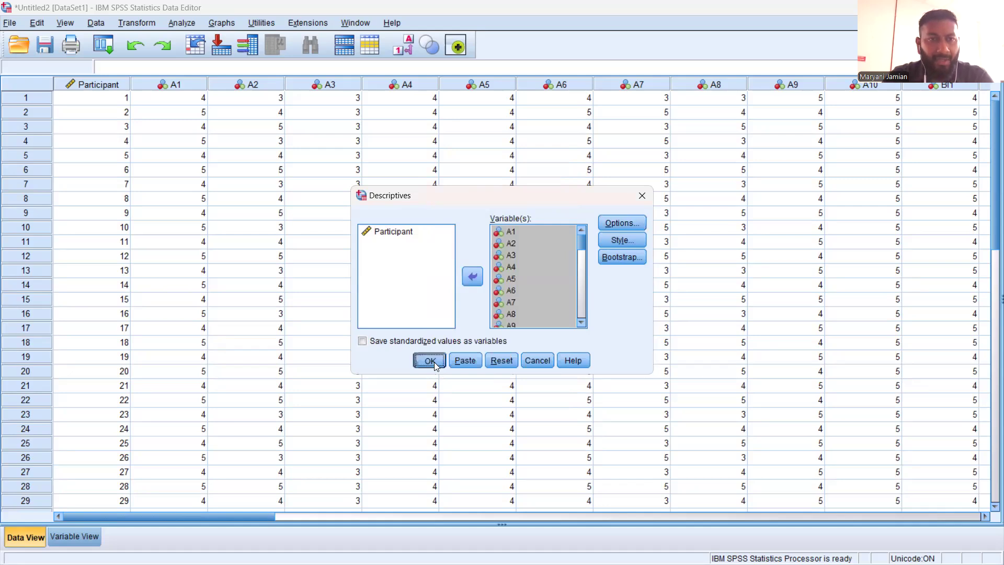
left_click(434, 362)
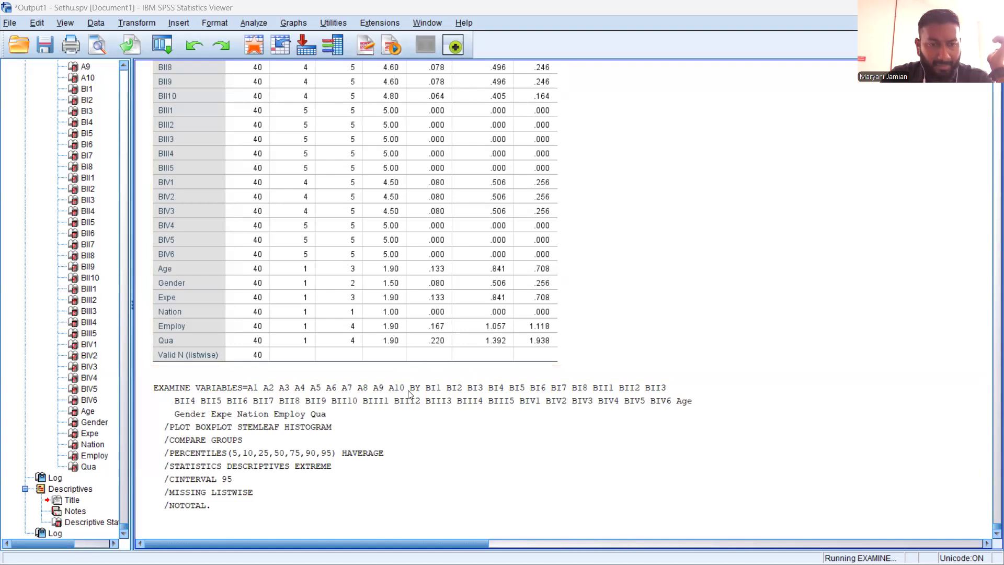
Examine the Descriptive Statistics table for the survey items in the output
scroll(408, 394, "up", 15)
scroll(409, 400, "down", 15)
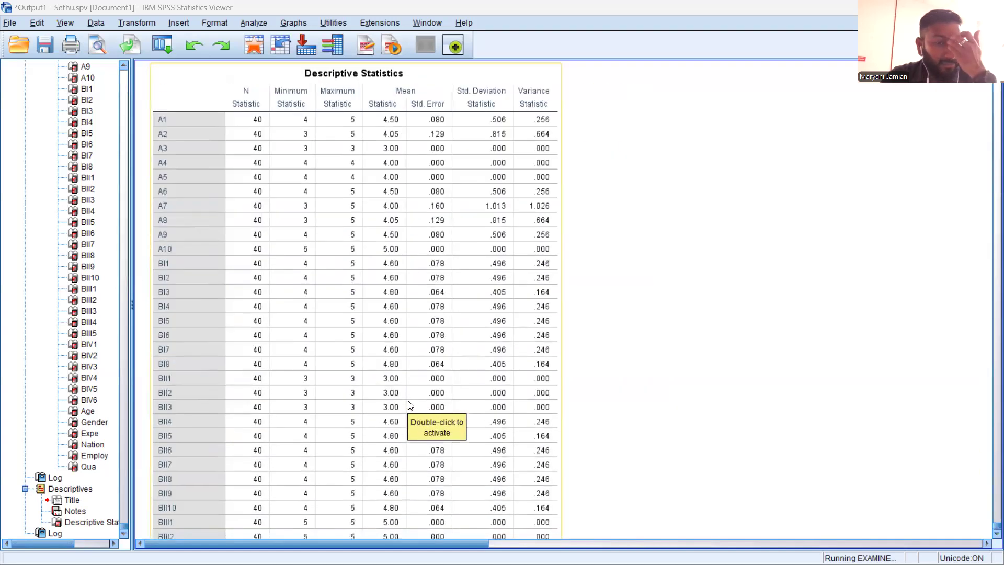
Compare the demographic frequency tables with the full Descriptive Statistics table in the output
scroll(407, 430, "up", 11)
scroll(407, 430, "up", 20)
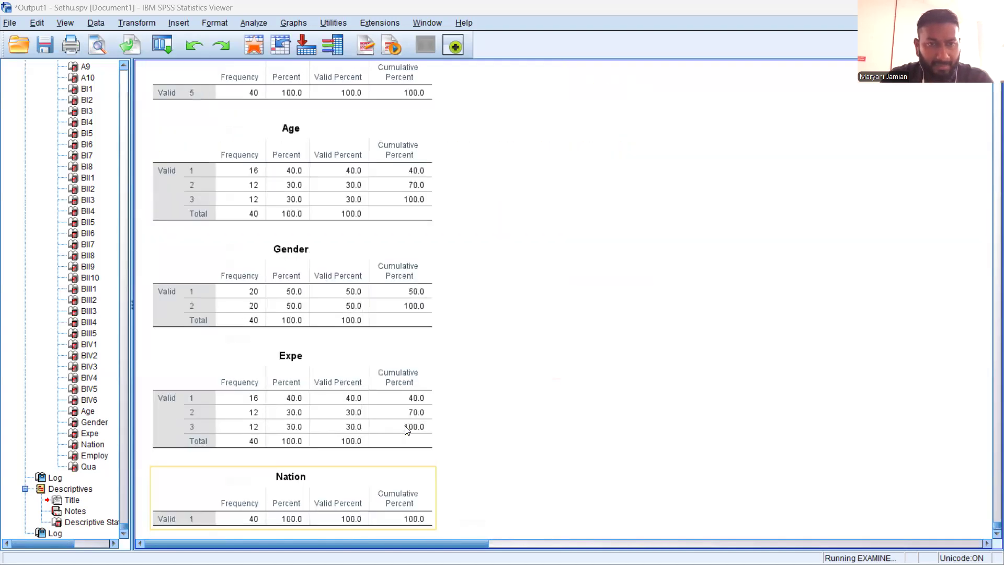
scroll(405, 434, "down", 12)
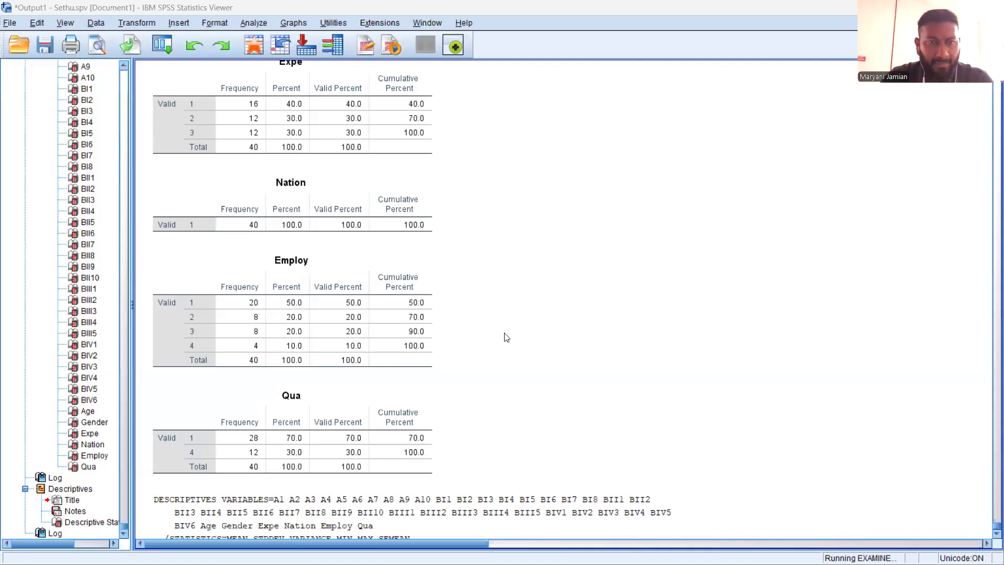
scroll(505, 340, "up", 5)
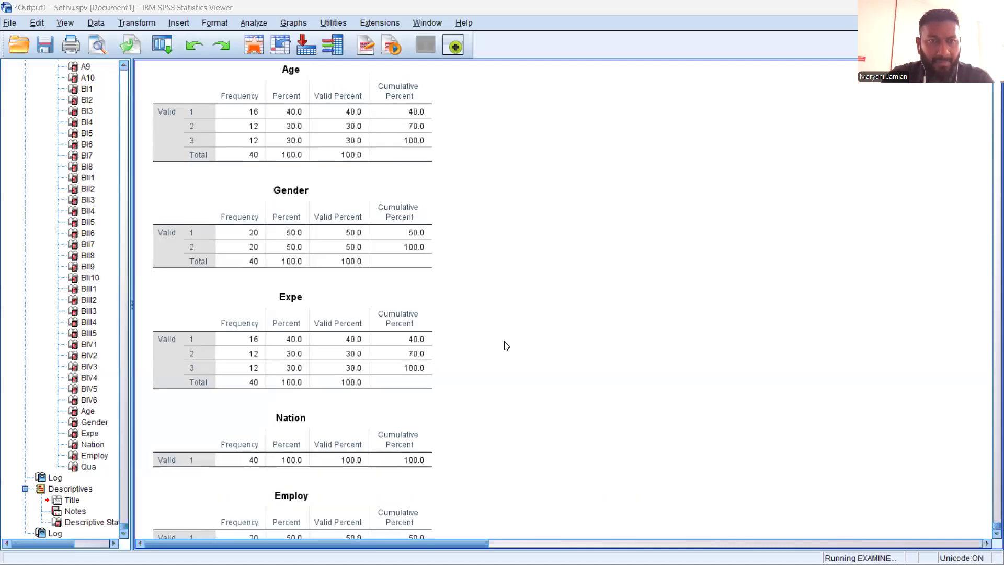
scroll(504, 350, "down", 20)
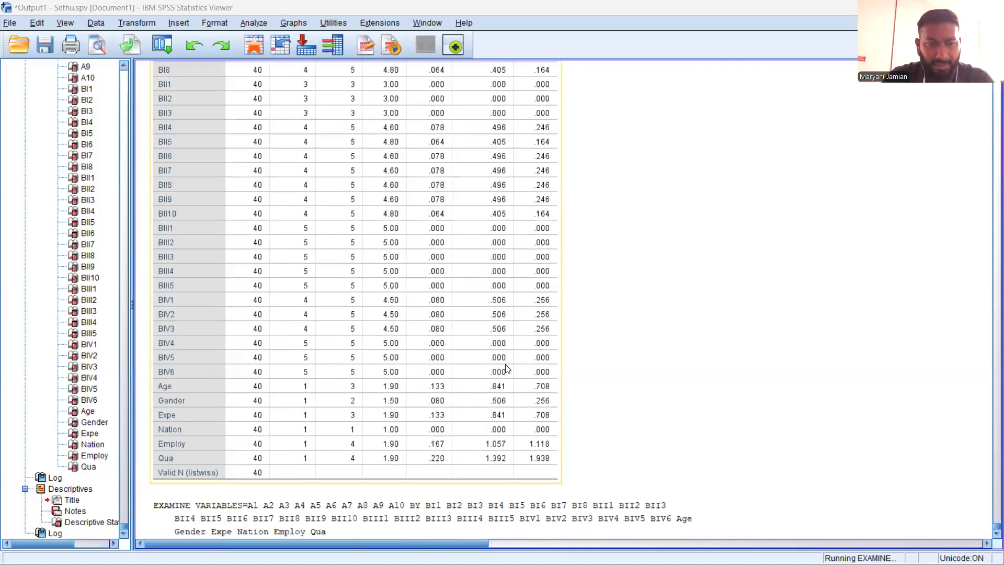
scroll(501, 366, "down", 3)
scroll(497, 389, "up", 12)
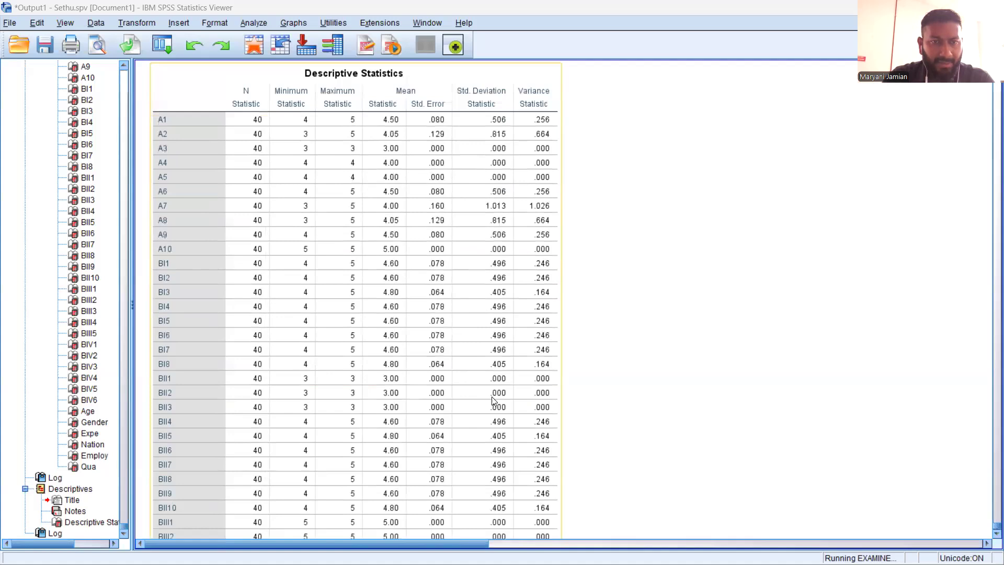
Look through the existing Regression output for dependent variables A2 and A1, including the correlations, coefficients and residual statistics
scroll(464, 455, "down", 20)
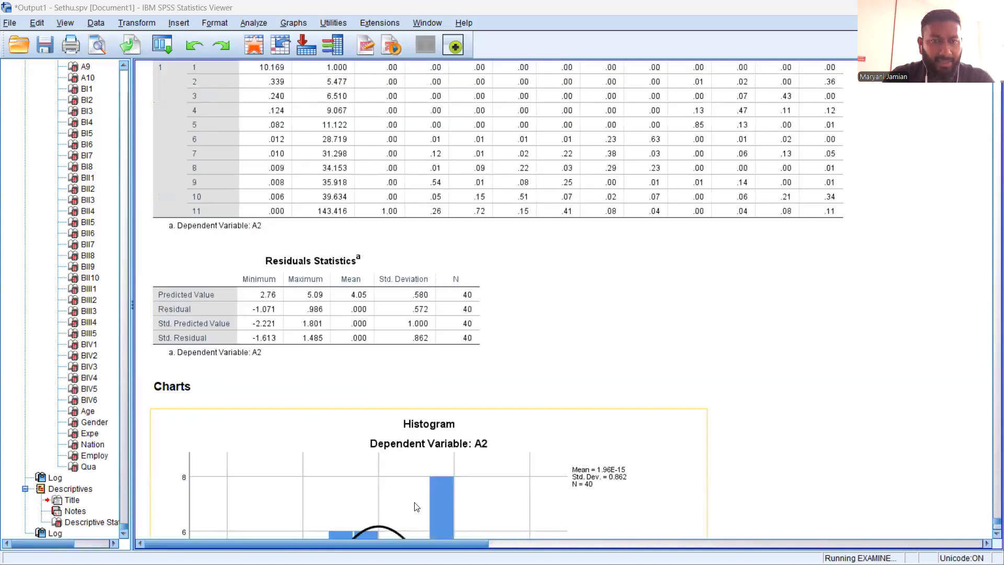
scroll(413, 503, "up", 5)
scroll(413, 502, "up", 15)
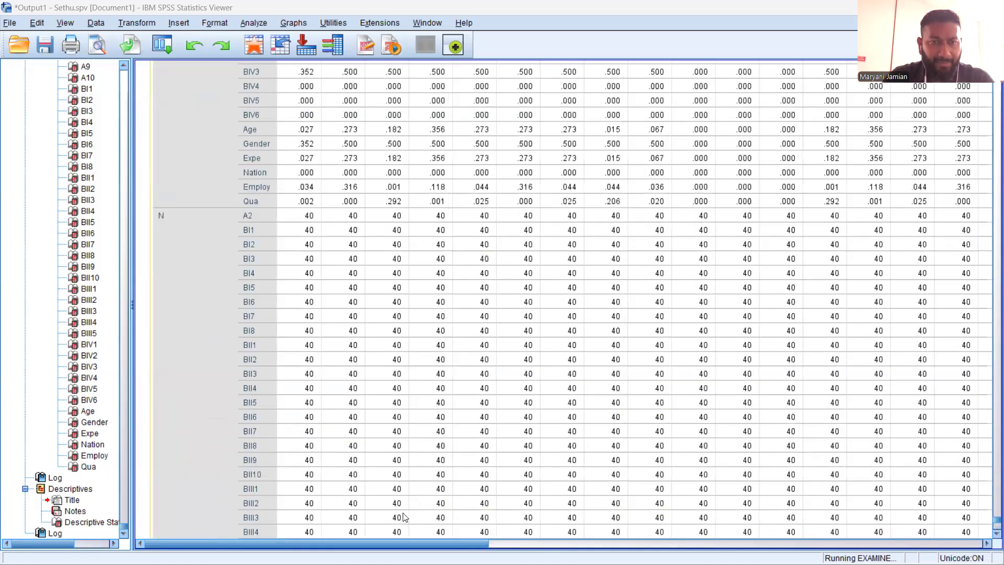
scroll(366, 496, "down", 15)
scroll(313, 398, "up", 8)
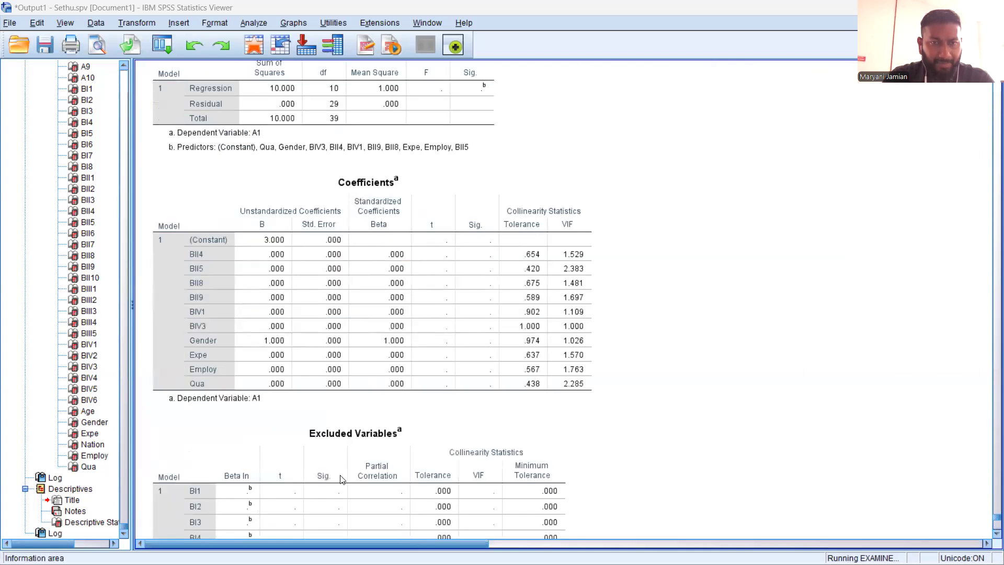
scroll(307, 379, "up", 10)
scroll(324, 382, "up", 10)
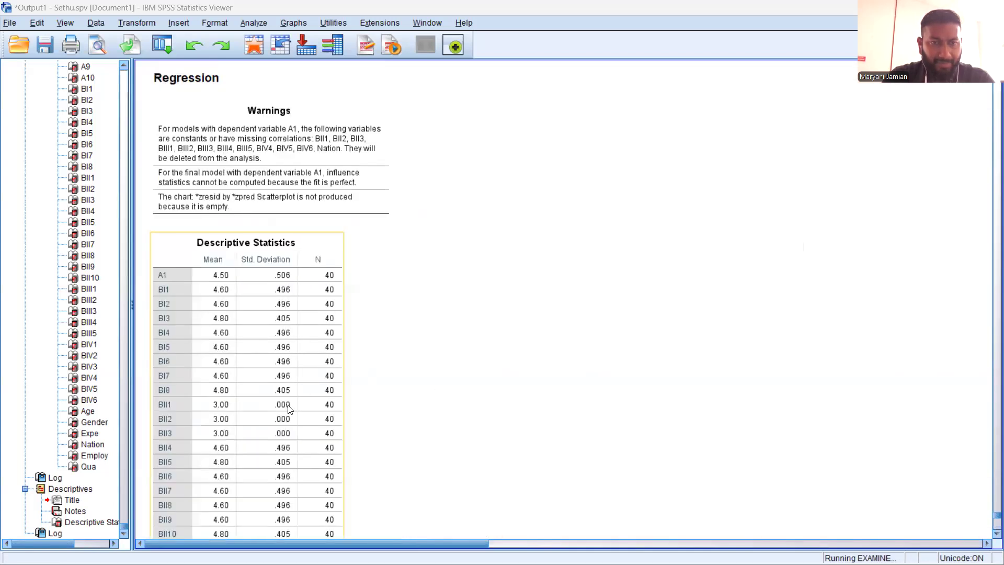
Examine the Explore histograms, stem-and-leaf plots and boxplots by Qua, focusing on item A5
scroll(329, 384, "up", 20)
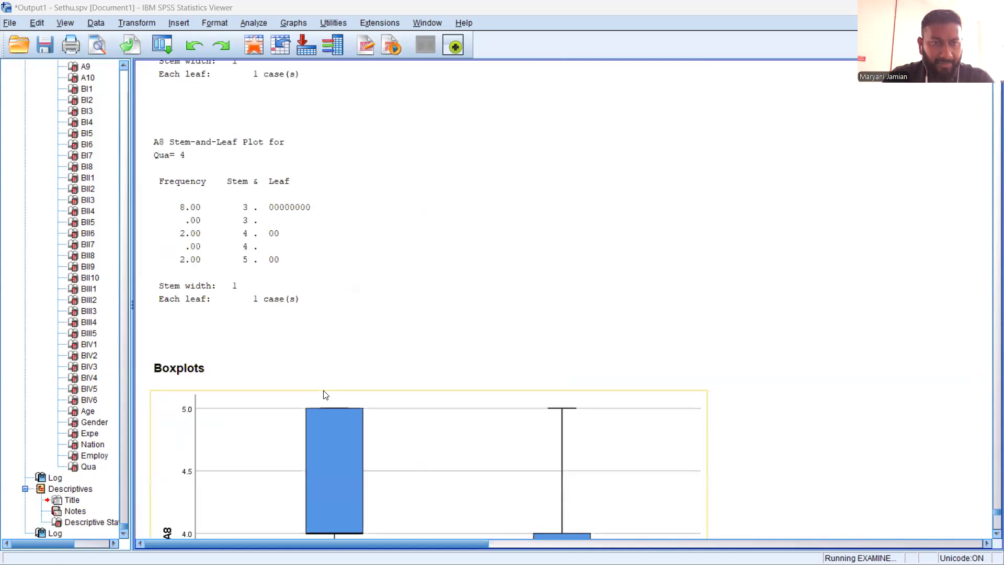
scroll(323, 396, "up", 20)
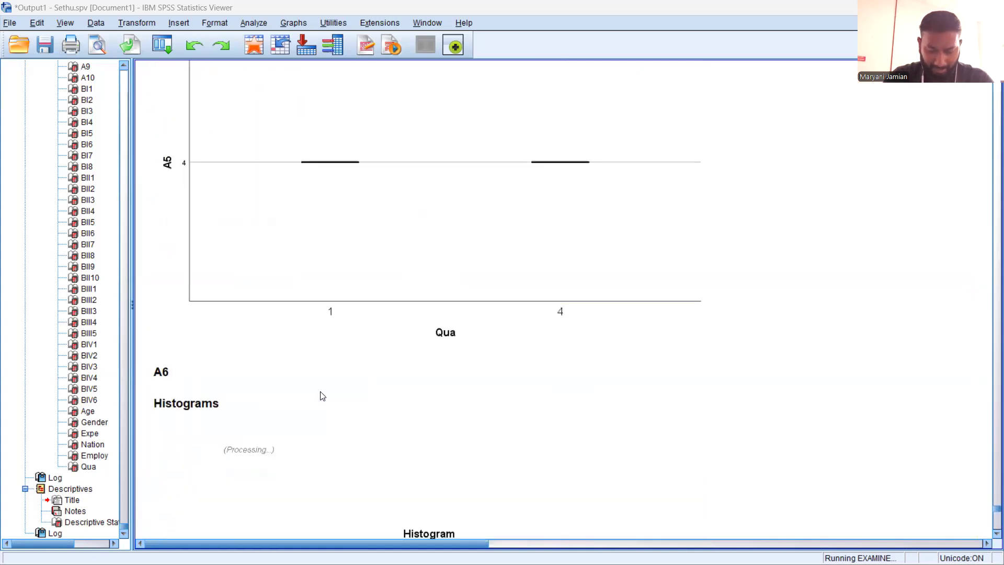
left_click(403, 349)
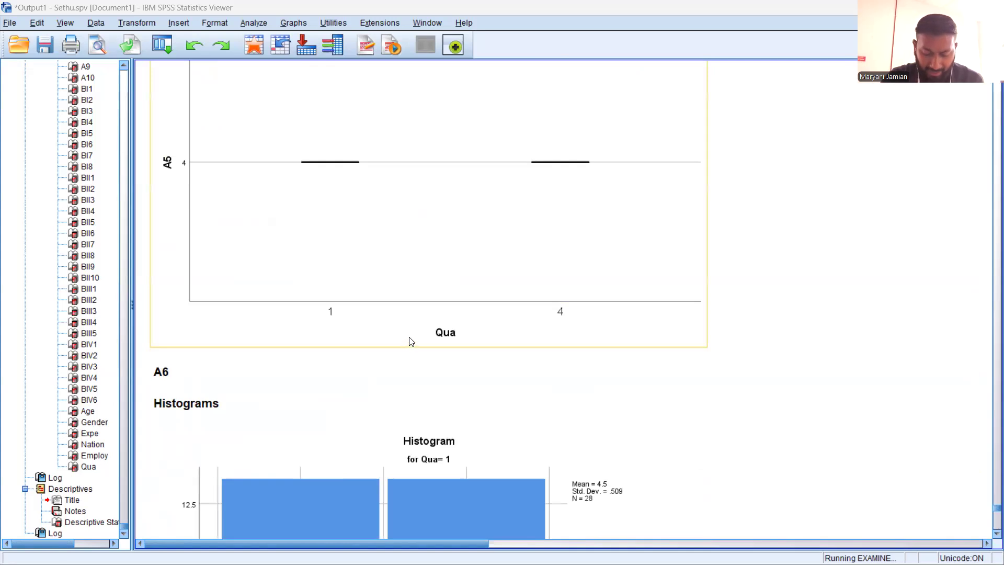
scroll(409, 338, "up", 15)
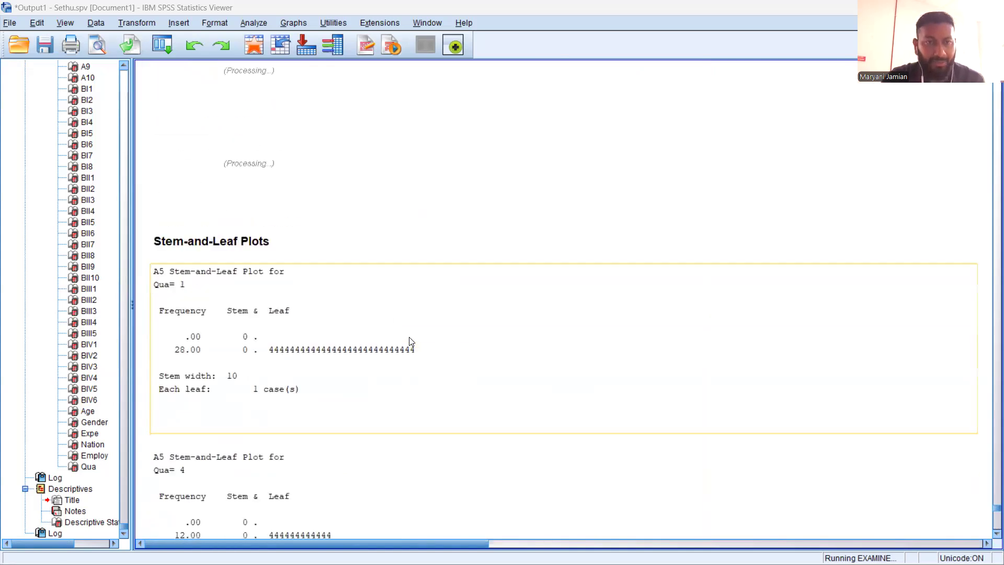
scroll(412, 341, "down", 15)
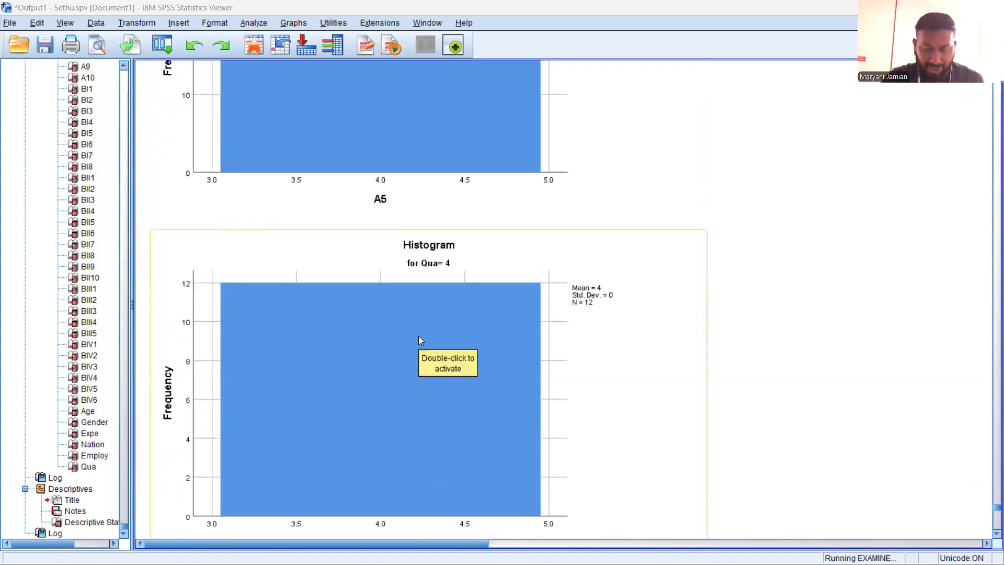
scroll(425, 339, "down", 10)
scroll(427, 341, "down", 2)
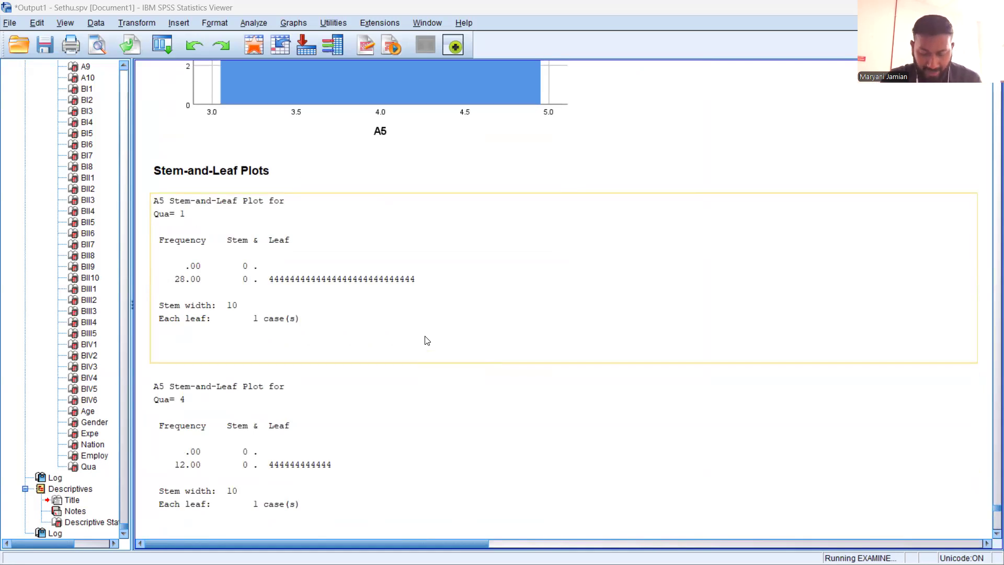
scroll(428, 339, "up", 10)
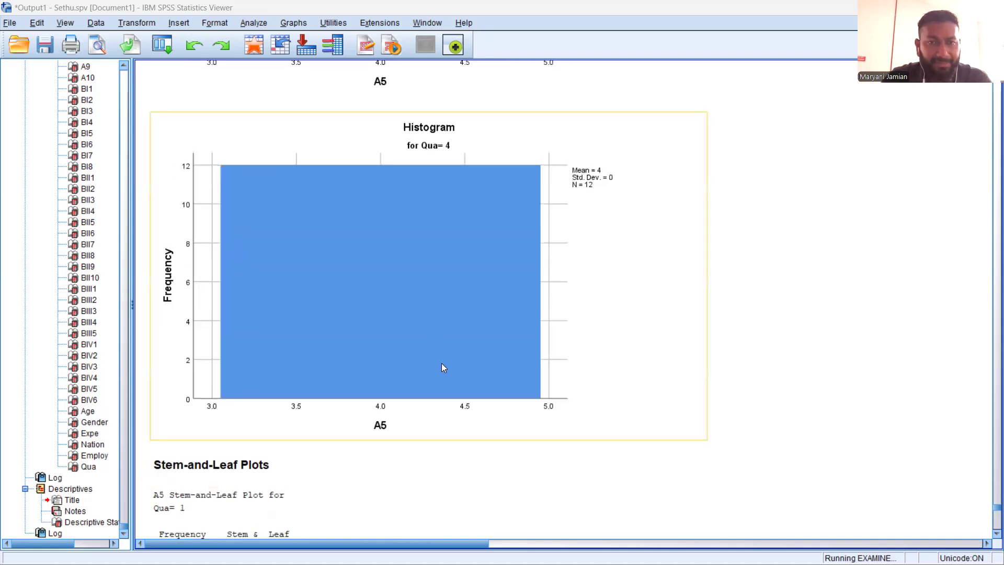
scroll(442, 363, "down", 20)
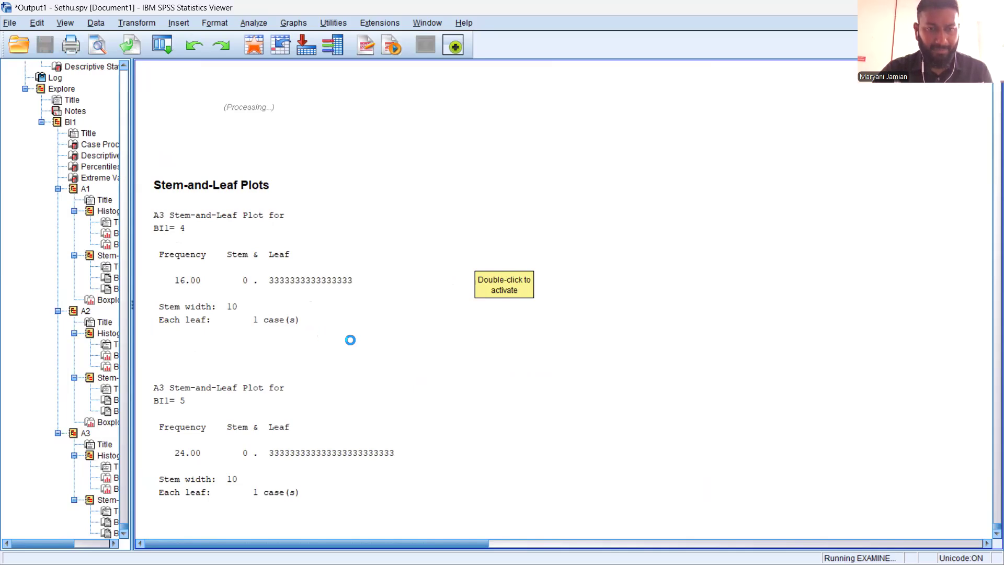
Examine the Explore plots by Qua for items A6 through A10 and the start of the A1 Regression output
scroll(350, 340, "up", 10)
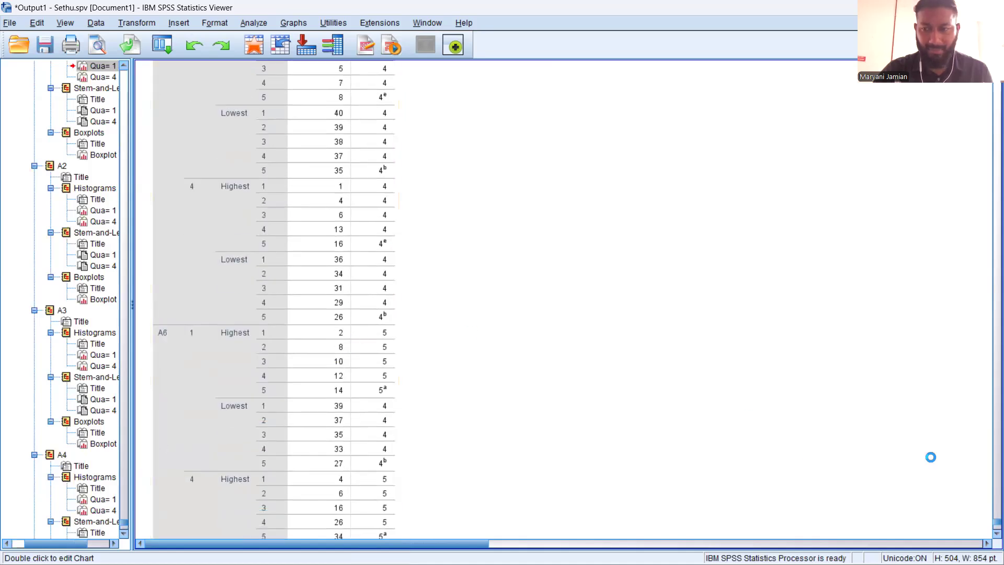
left_click_drag(995, 521, 978, 352)
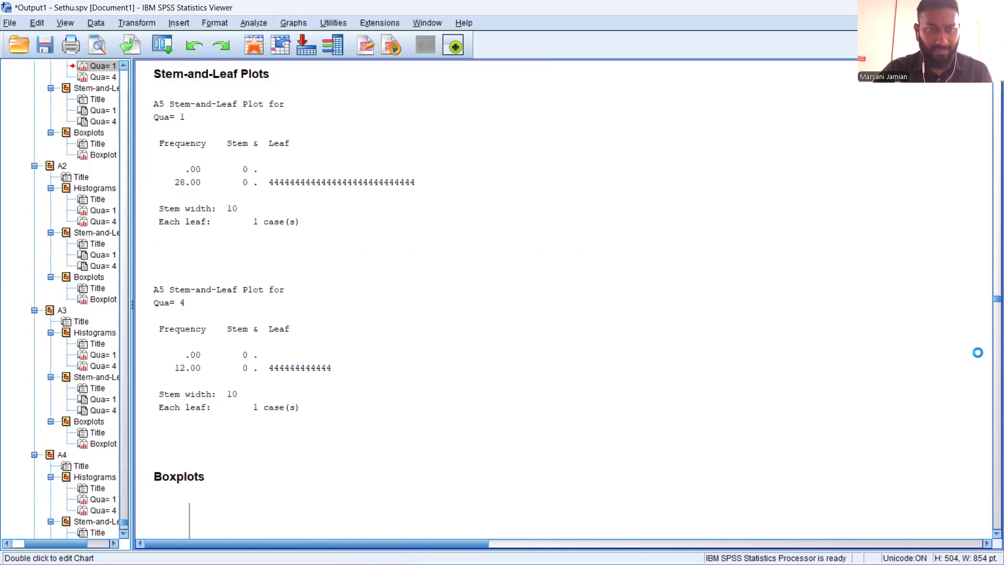
scroll(494, 403, "down", 15)
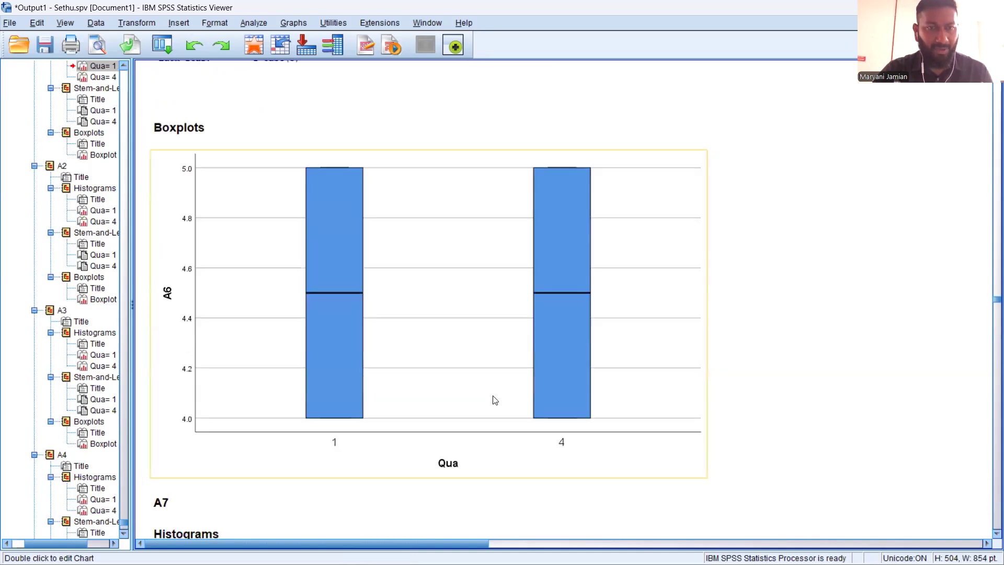
scroll(496, 408, "down", 6)
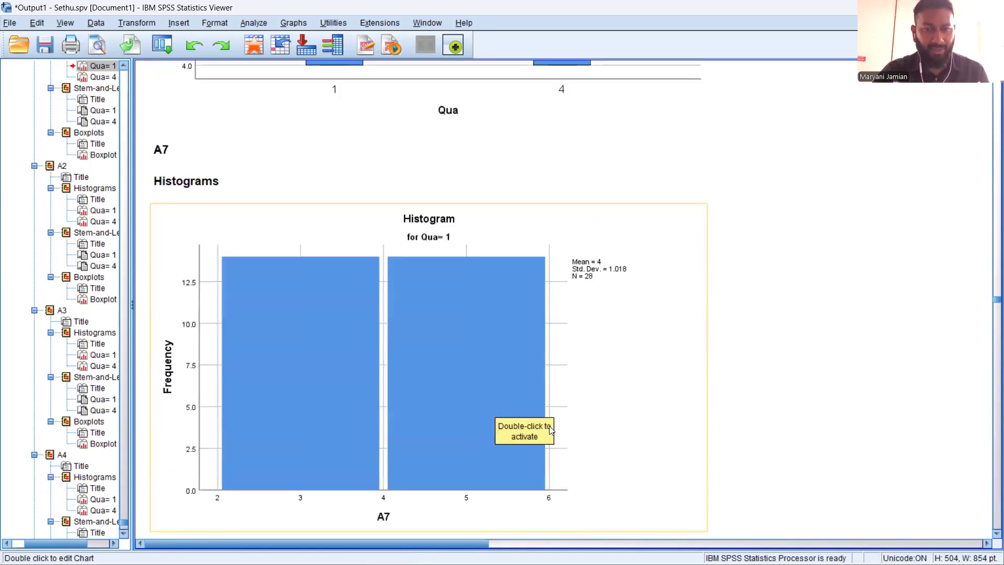
scroll(549, 430, "down", 6)
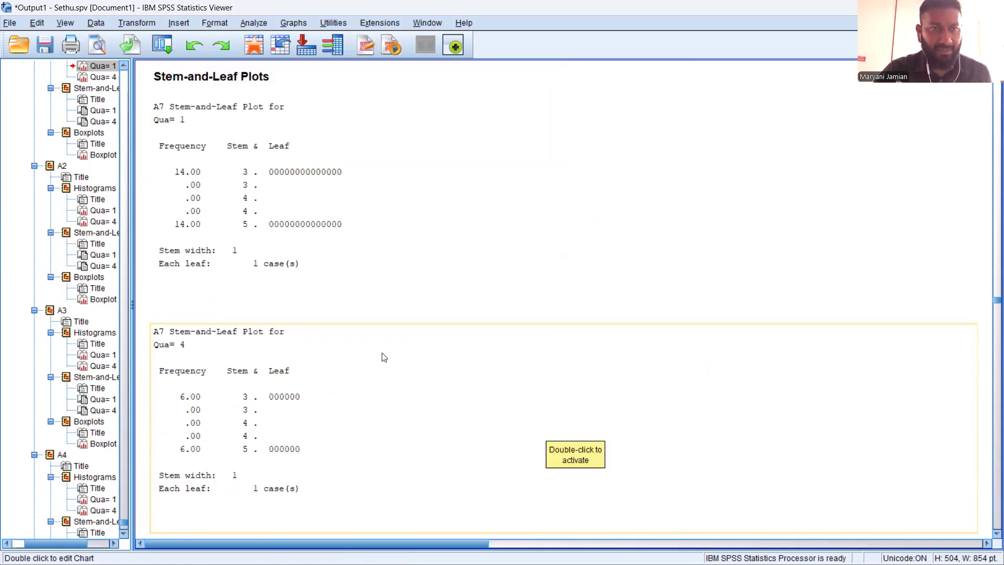
scroll(367, 339, "down", 12)
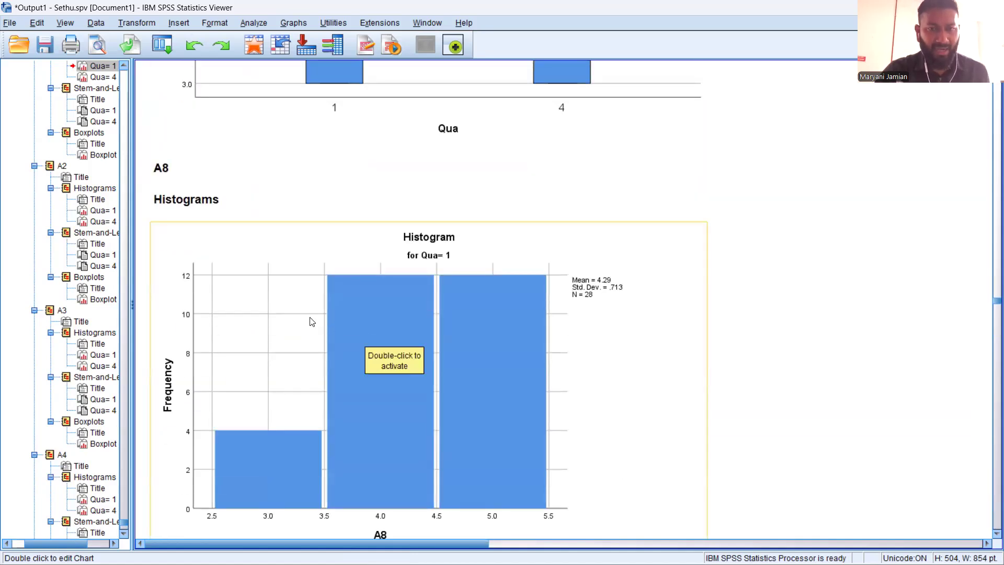
scroll(313, 318, "down", 9)
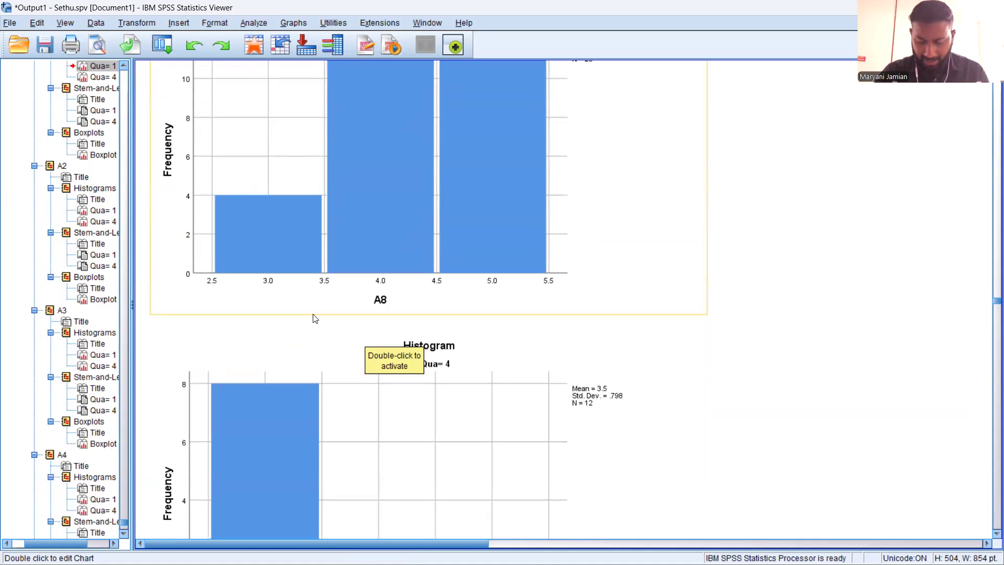
scroll(313, 318, "down", 11)
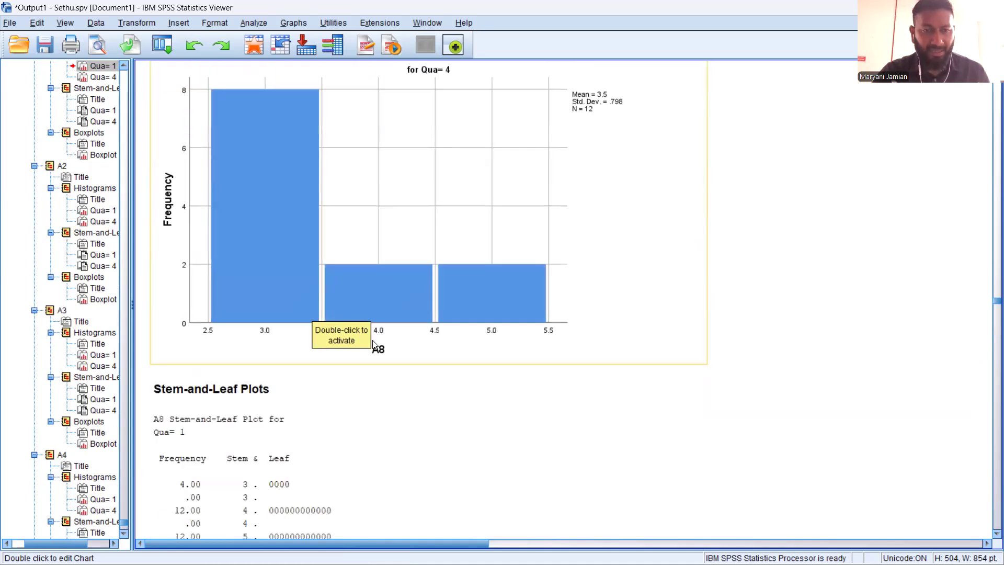
scroll(369, 380, "down", 9)
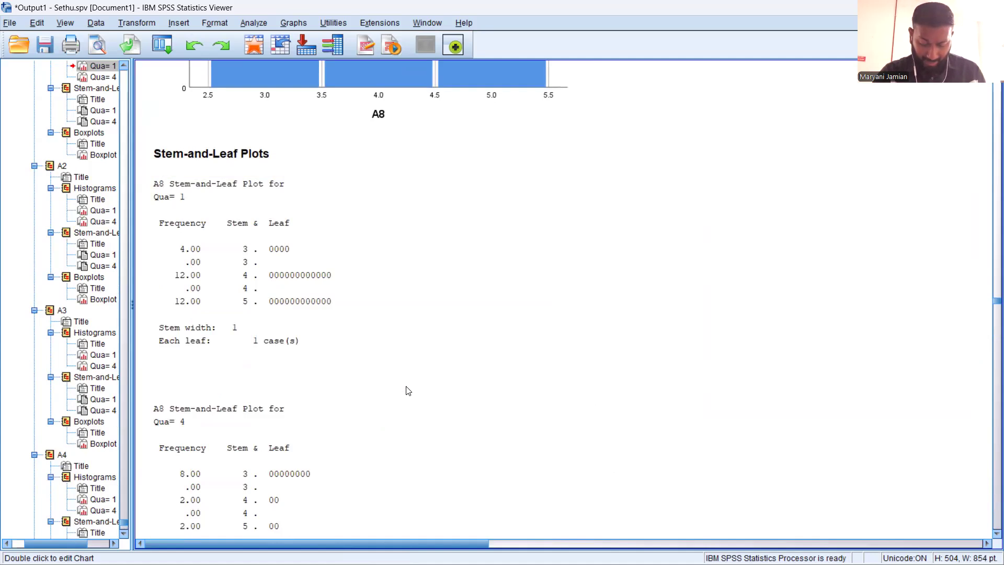
scroll(408, 390, "down", 20)
scroll(403, 385, "down", 20)
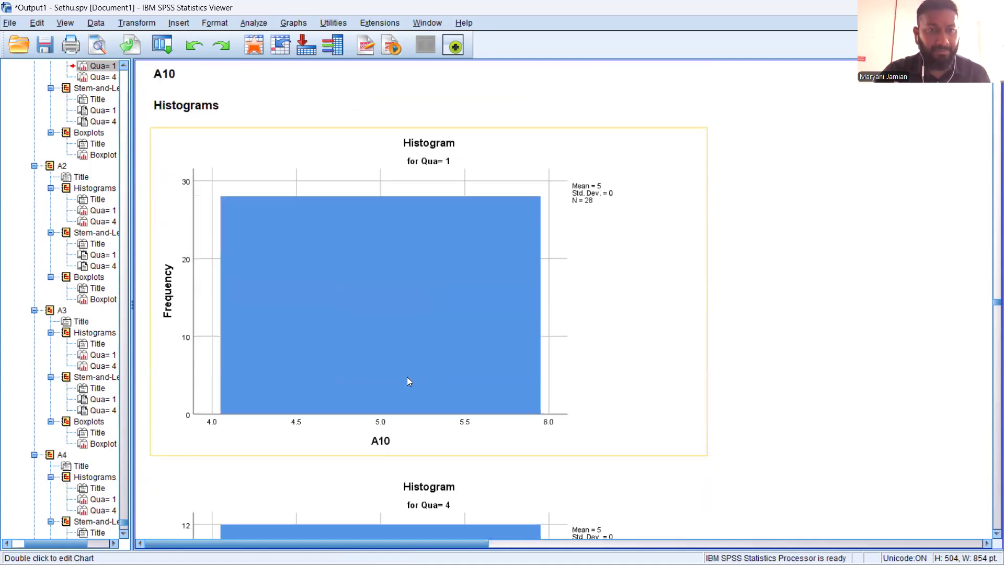
scroll(407, 376, "down", 20)
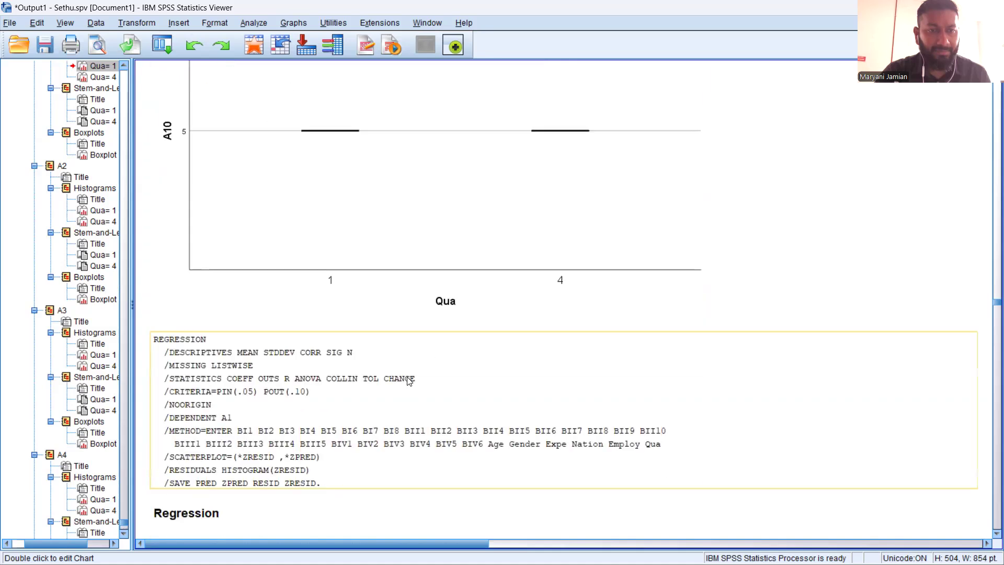
scroll(408, 380, "down", 16)
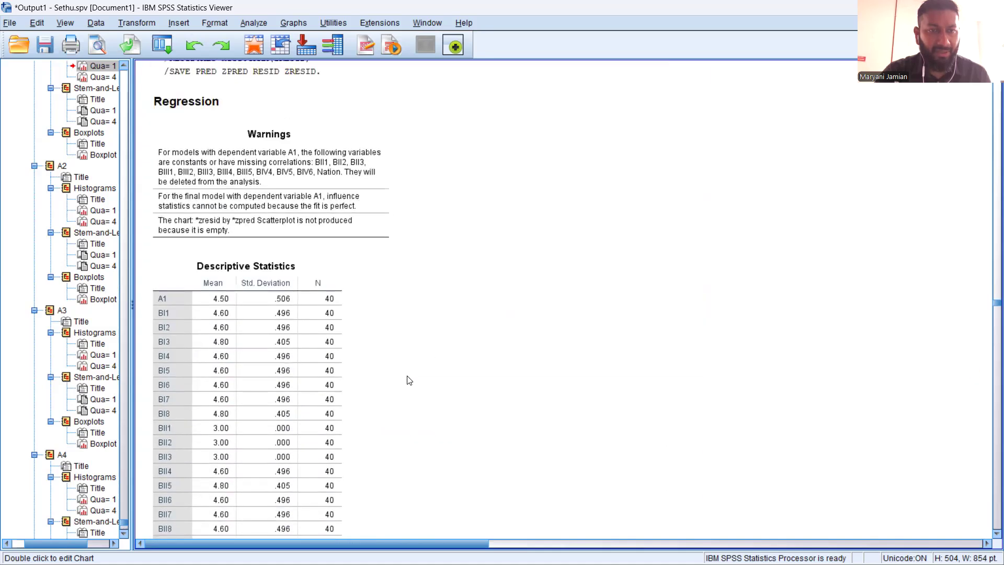
scroll(408, 380, "up", 20)
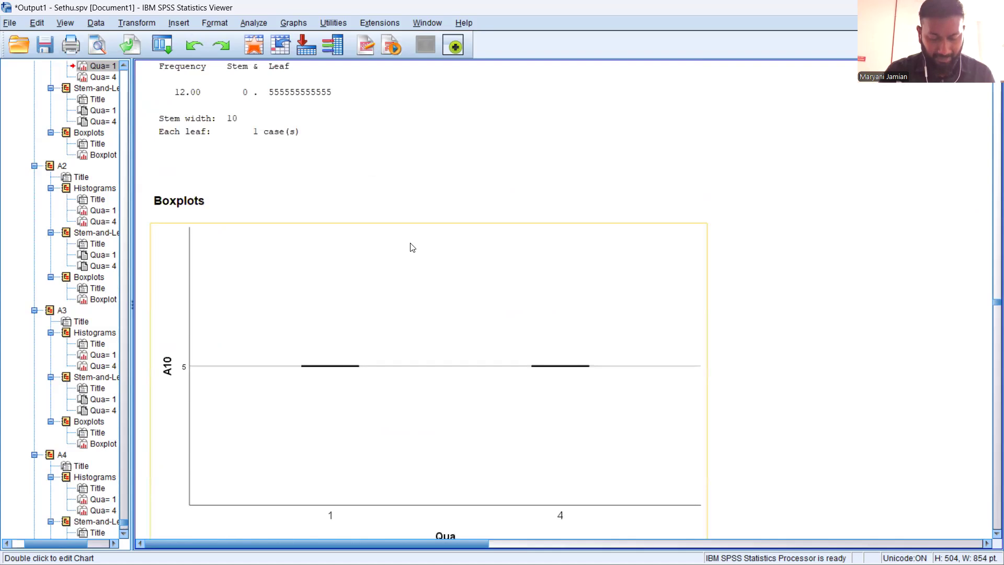
Start a Linear Regression analysis and assign A1 as the dependent variable
left_click(247, 24)
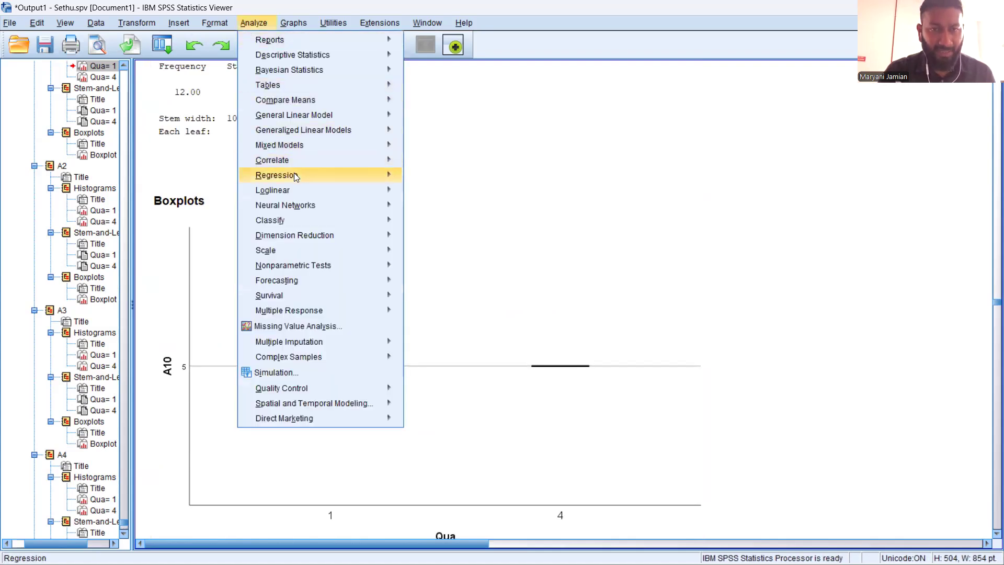
mouse_move(293, 176)
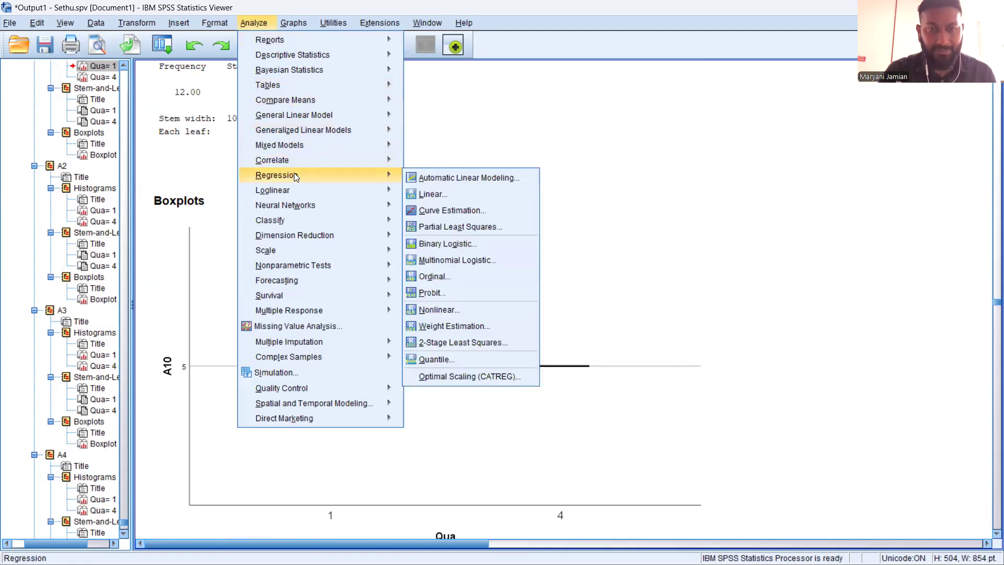
key("Return")
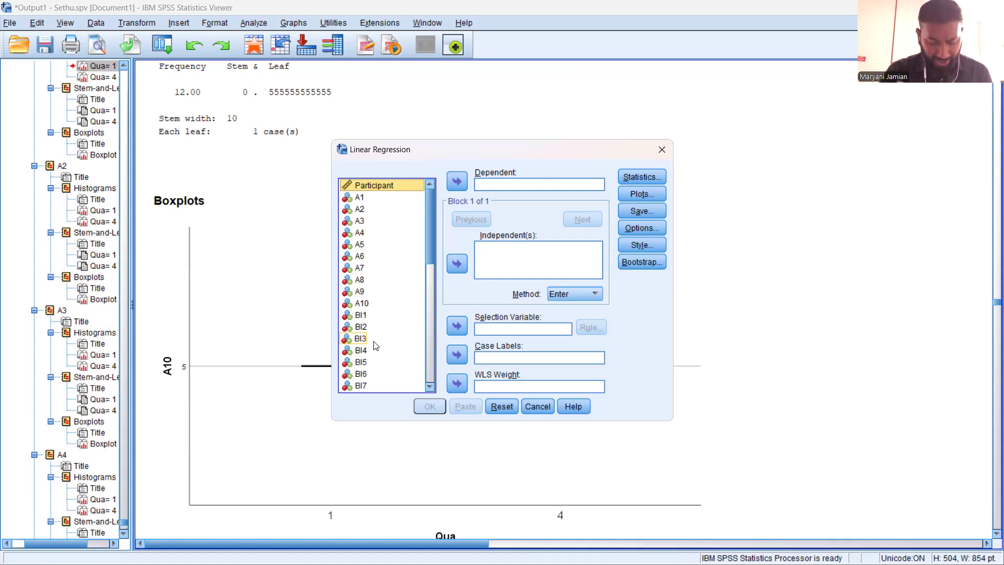
left_click(358, 198)
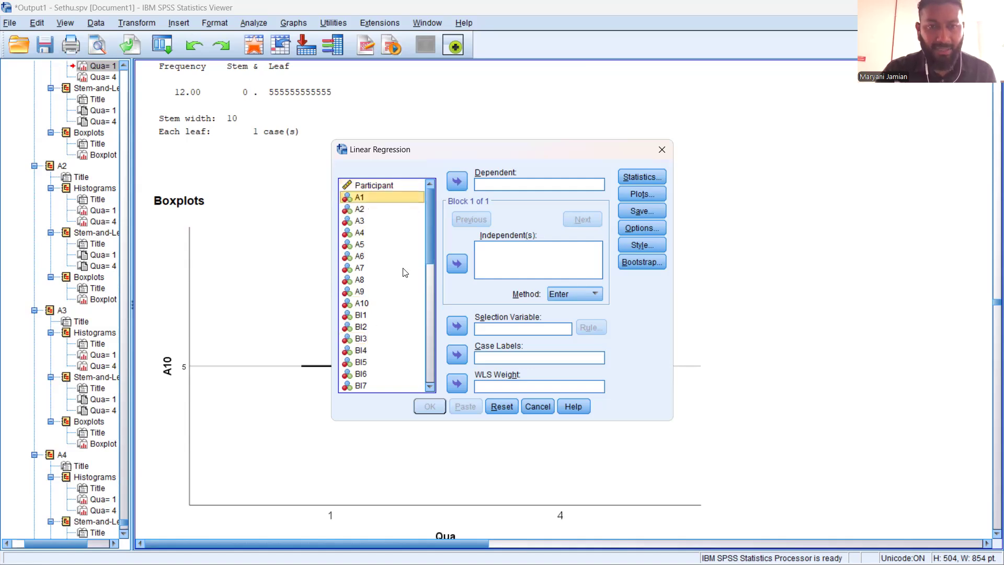
left_click(456, 183)
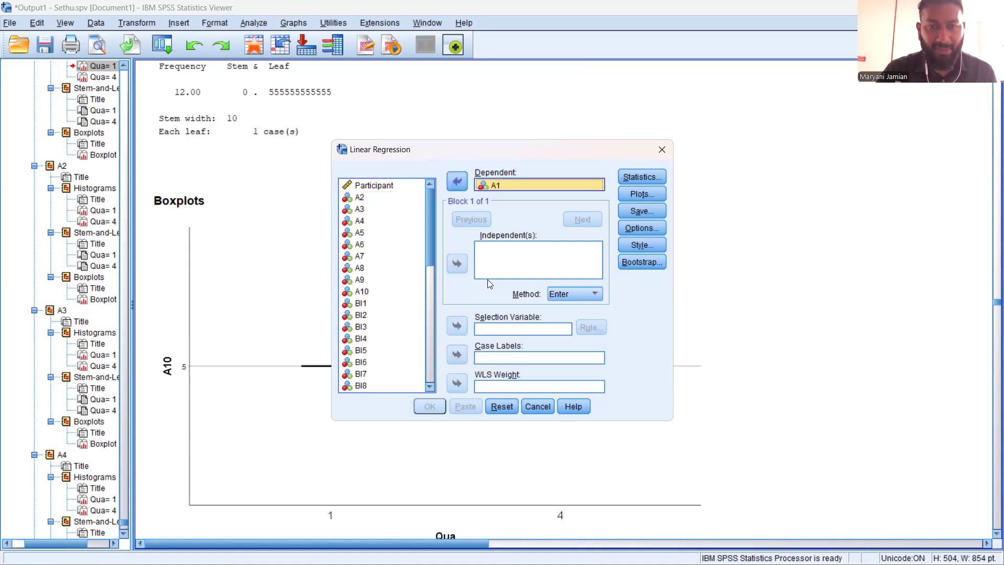
Add items BI1 through BI8 as independent variables of the linear regression on A1
left_click(366, 306)
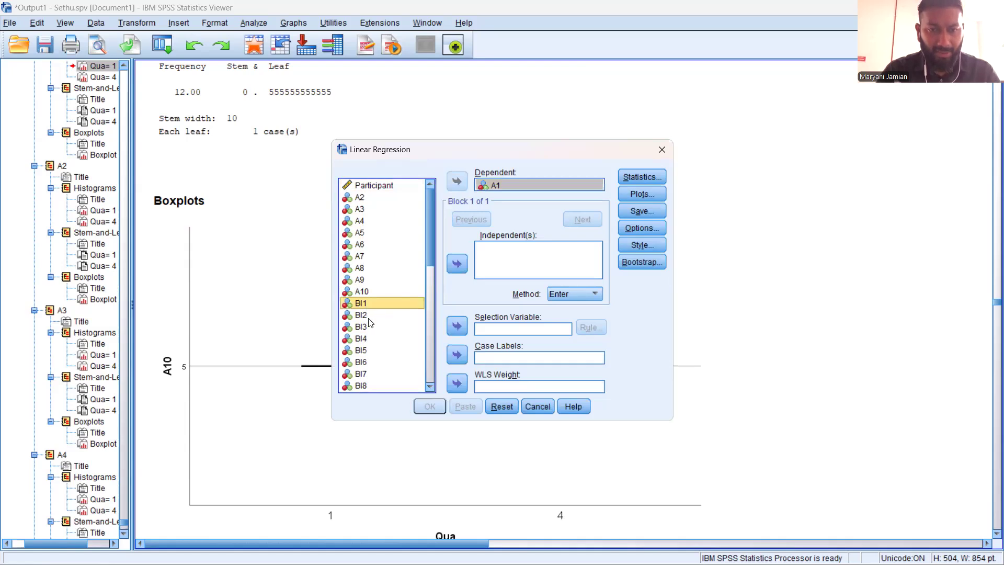
left_click(362, 318, "shift")
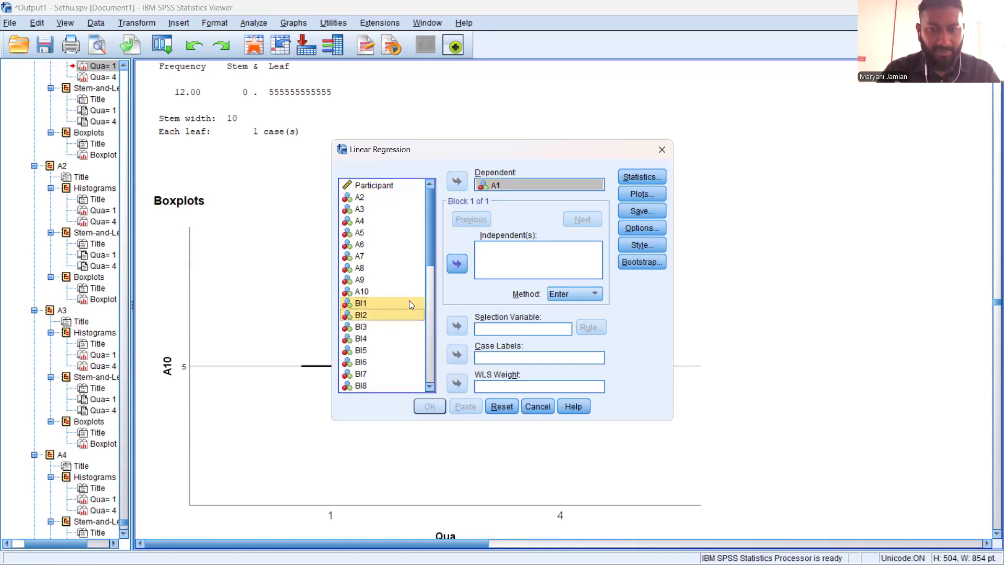
left_click(384, 328, "shift")
left_click(366, 342, "shift")
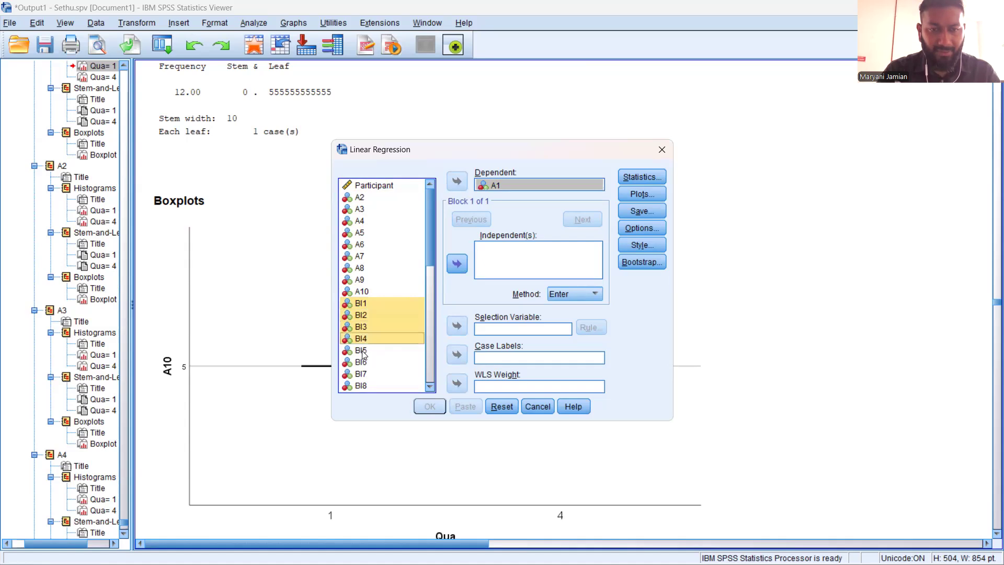
left_click(362, 354, "shift")
left_click(376, 375, "ctrl")
left_click(362, 365, "ctrl")
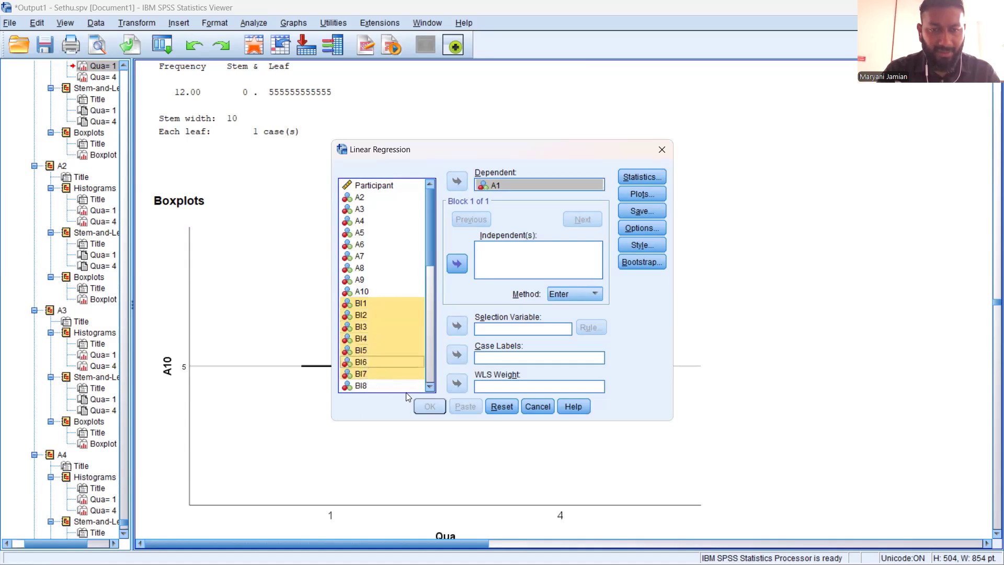
left_click(430, 388)
left_click(429, 387)
left_click(429, 388)
left_click(430, 388)
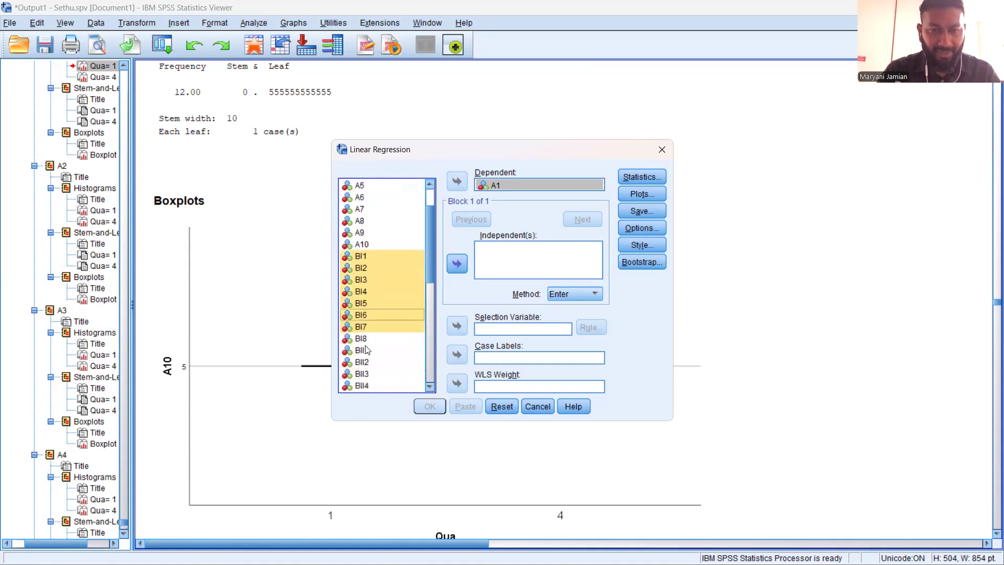
left_click(372, 340, "ctrl")
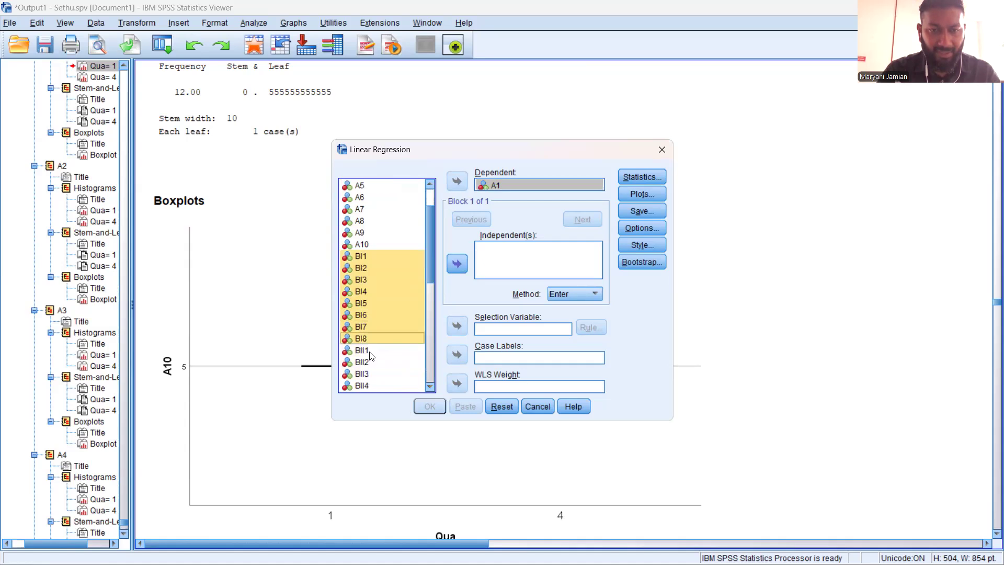
left_click(457, 265)
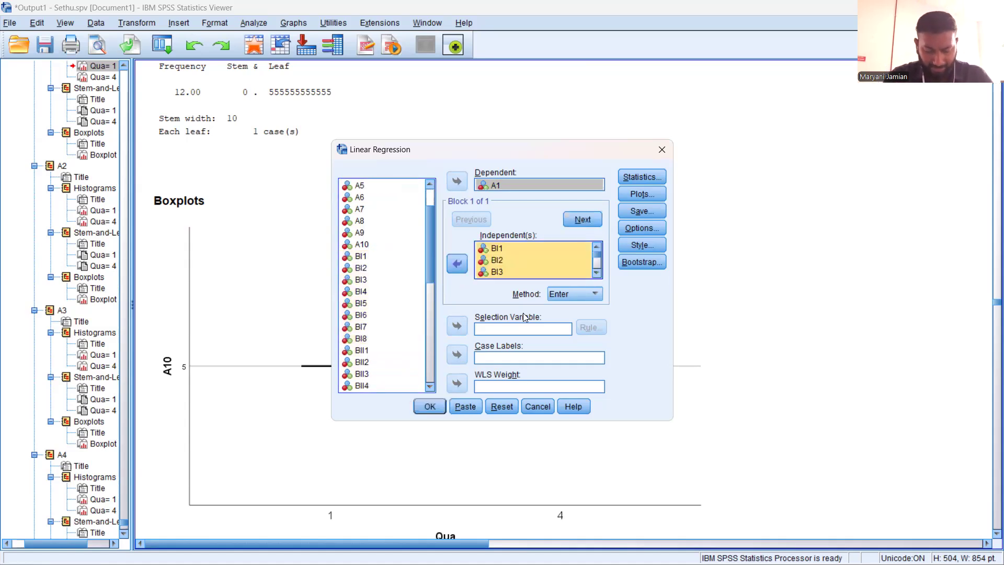
Request descriptives, part and partial correlations, and collinearity diagnostics in the regression statistics, keeping Estimates and Model fit
left_click(647, 178)
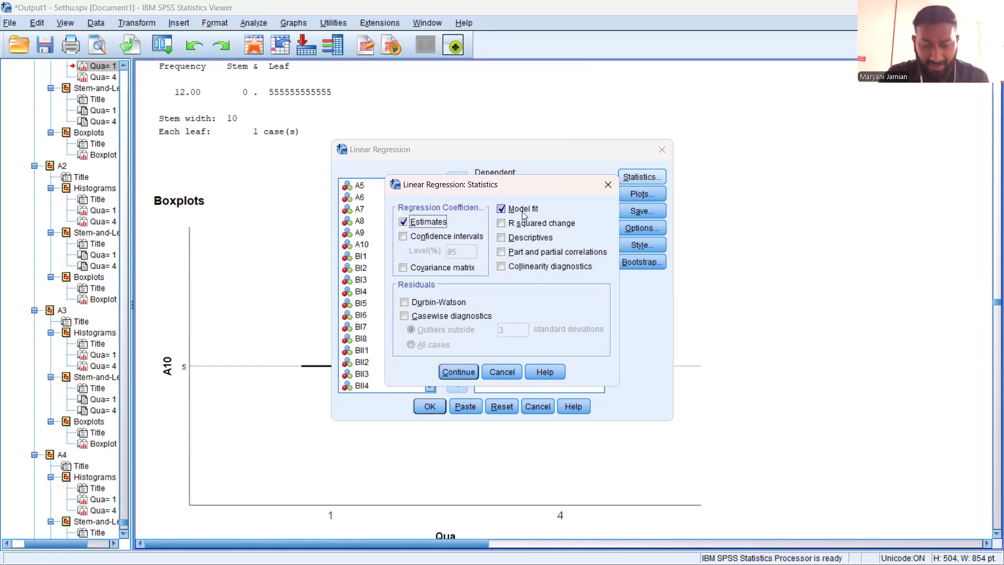
left_click(518, 243)
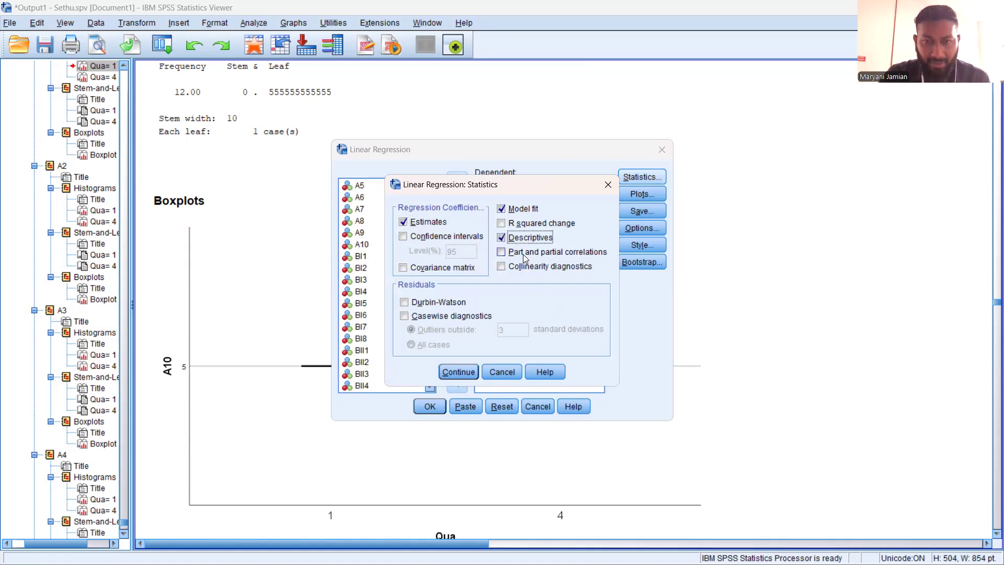
left_click(521, 270)
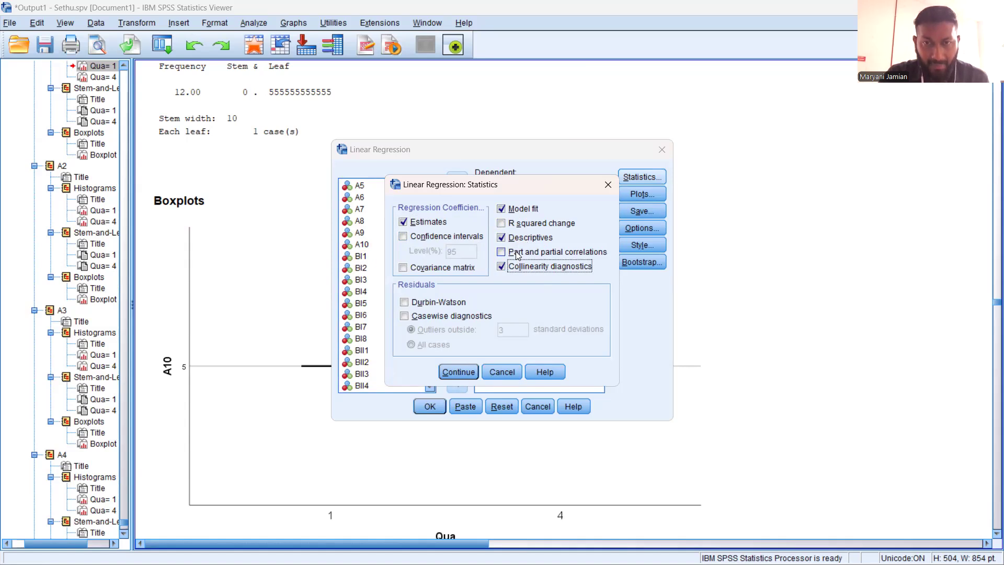
left_click(517, 254)
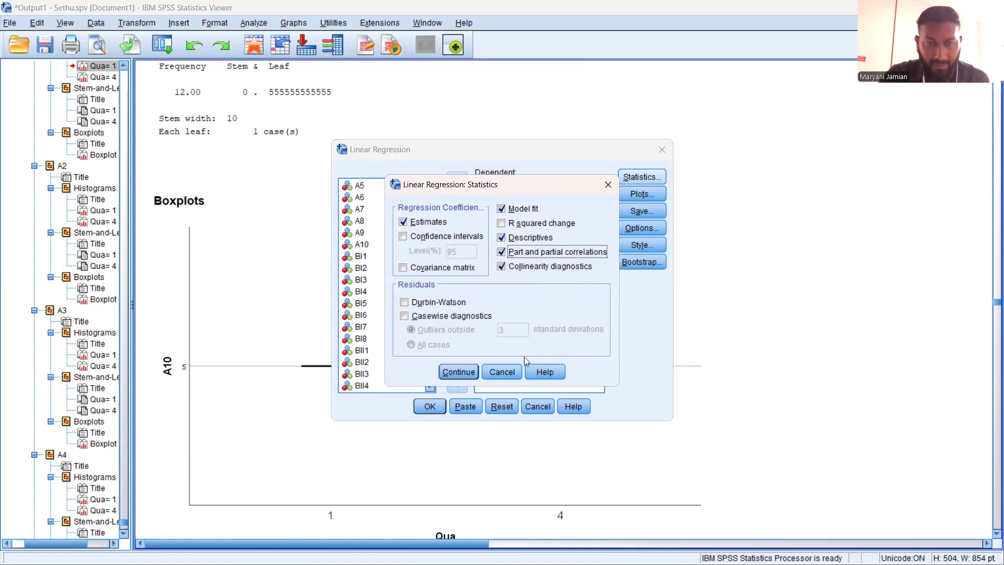
left_click(471, 373)
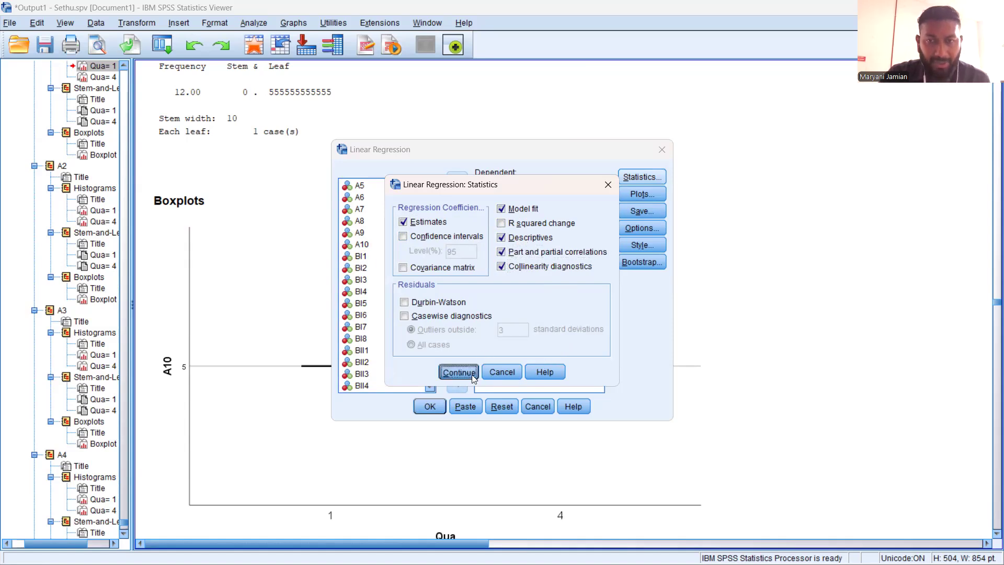
Set up a residual scatterplot with *ZRESID on Y and *ZPRED on X, and request the standardized residual histogram
left_click(642, 194)
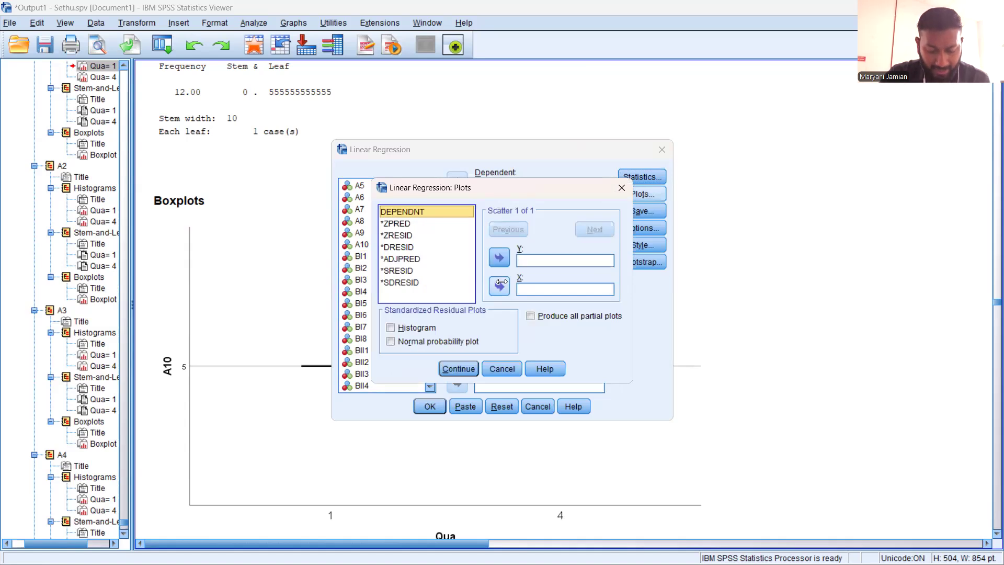
left_click(392, 223)
left_click(499, 286)
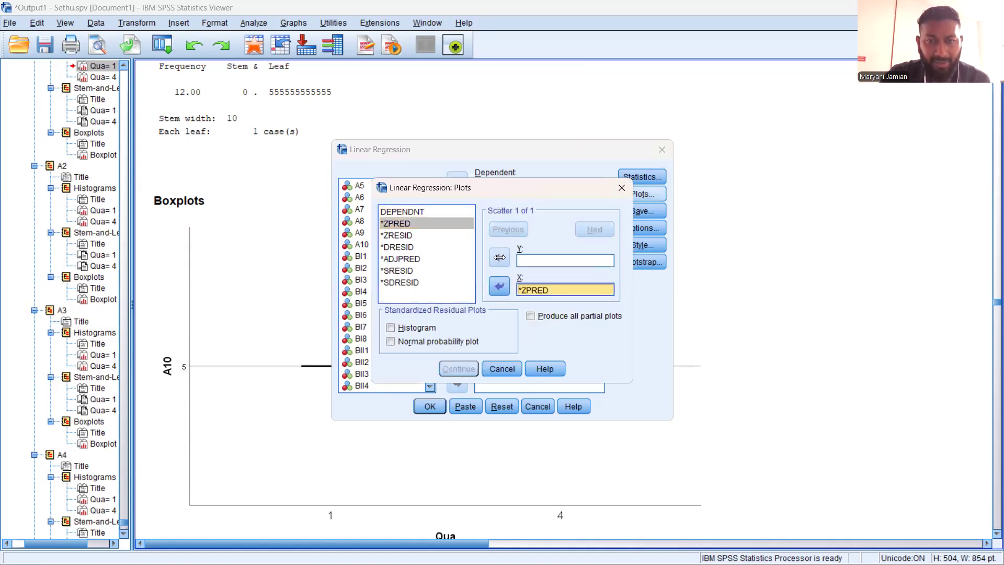
left_click(402, 235)
left_click(499, 257)
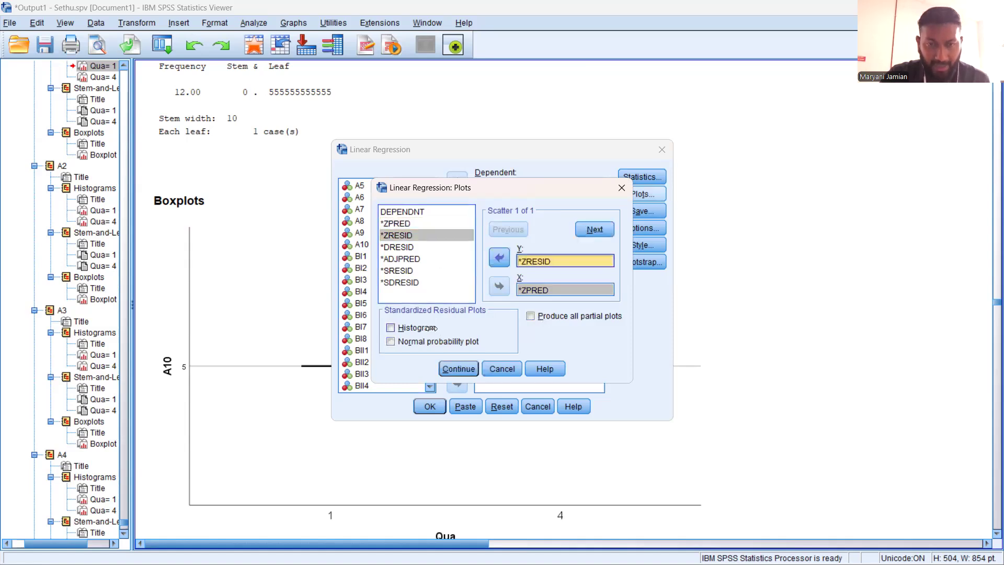
left_click(391, 327)
left_click(463, 367)
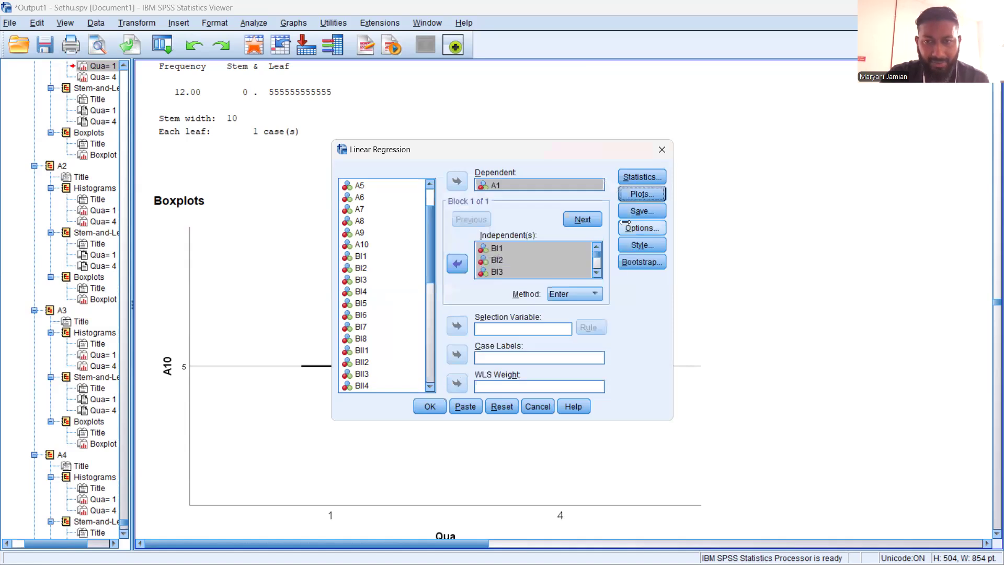
Select unstandardized and standardized predicted values and residuals for saving, and dismiss the Linear Regression setup without running it
left_click(627, 212)
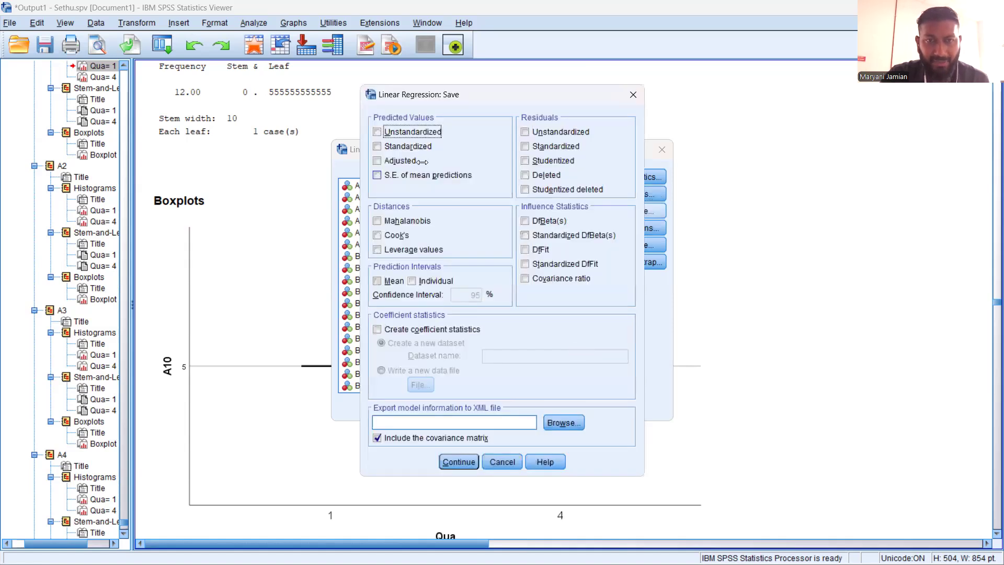
left_click(377, 131)
left_click(380, 146)
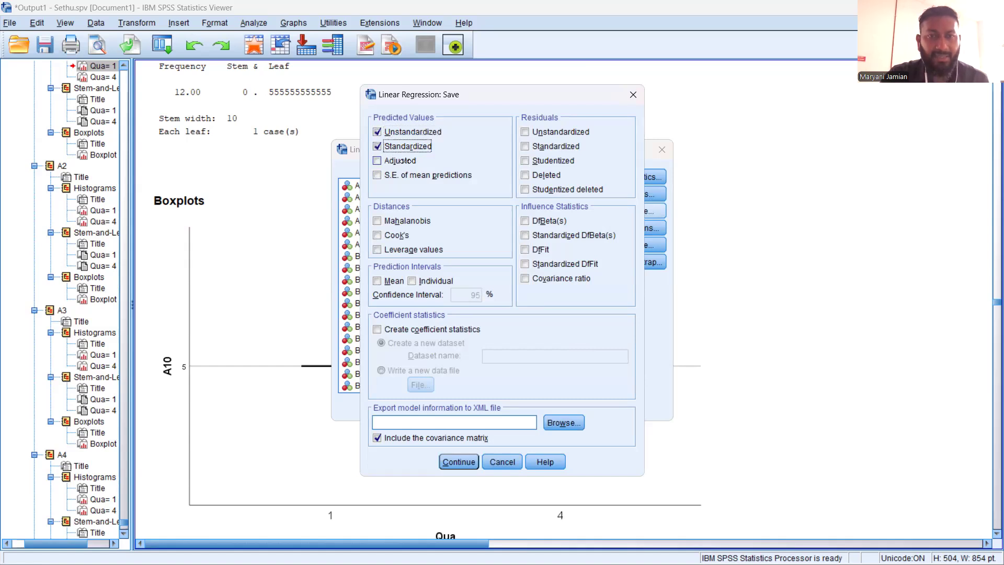
left_click(524, 132)
left_click(525, 146)
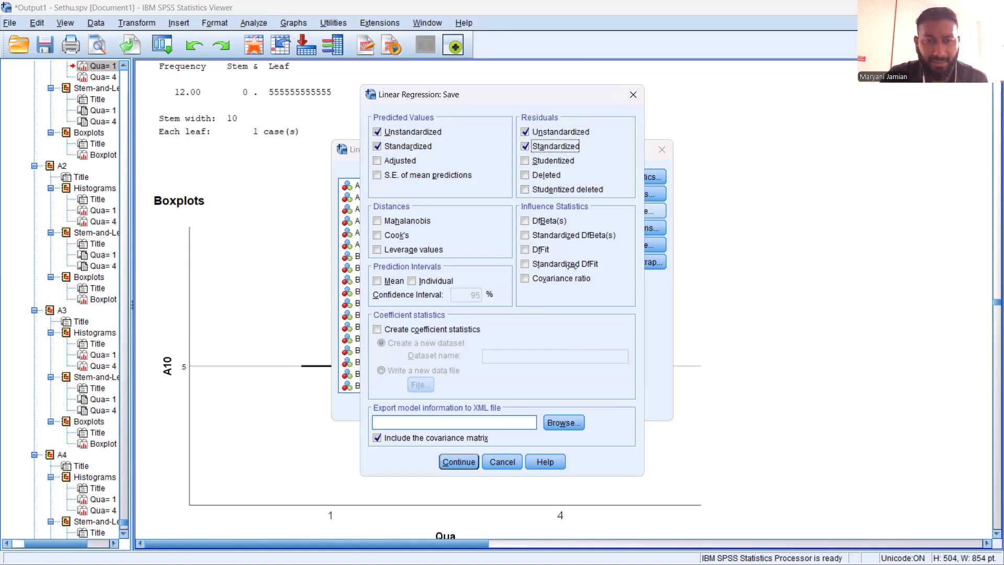
left_click(459, 461)
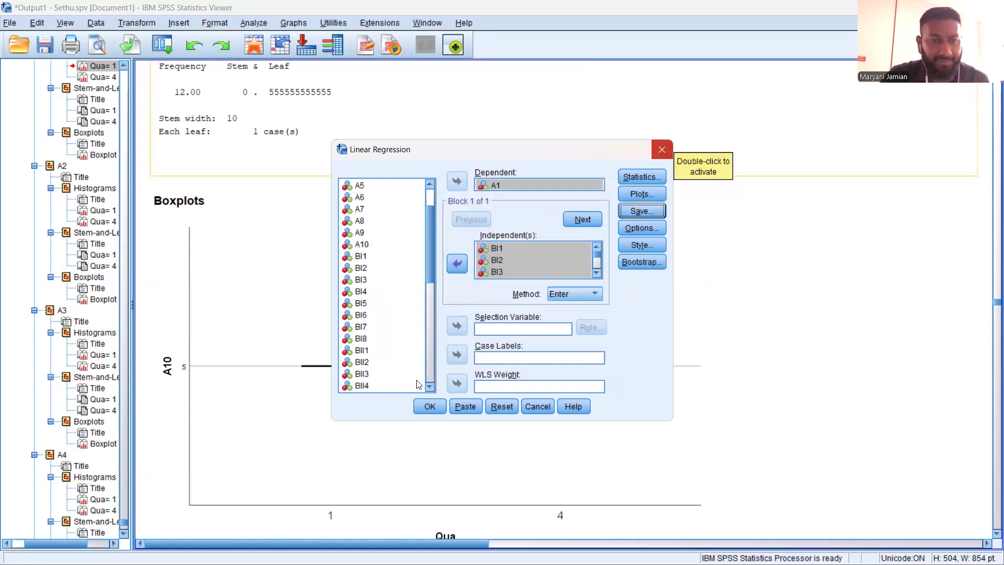
key("Return")
Examine the warnings and the Descriptive Statistics table in the existing A1 Regression output
scroll(450, 353, "down", 10)
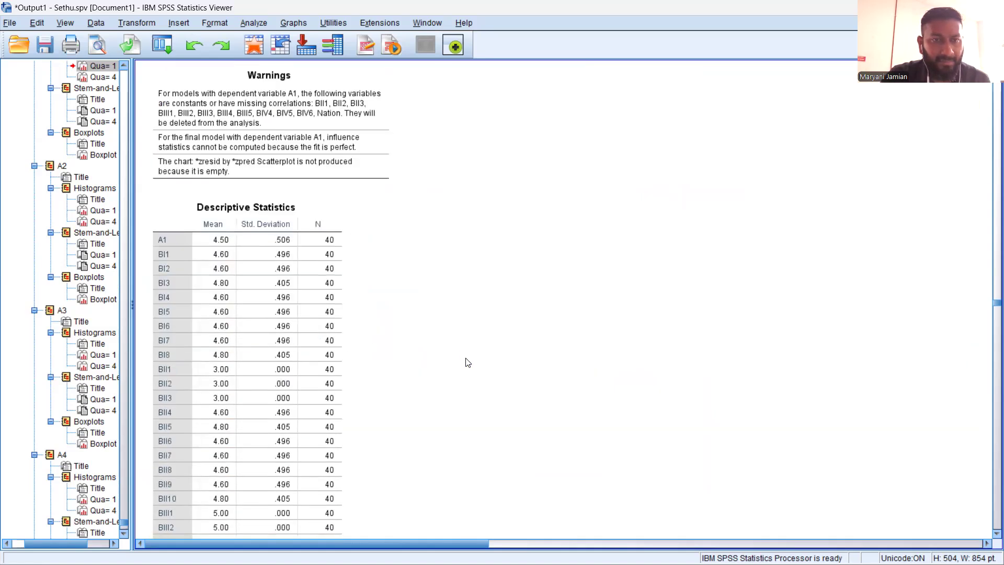
scroll(468, 362, "up", 2)
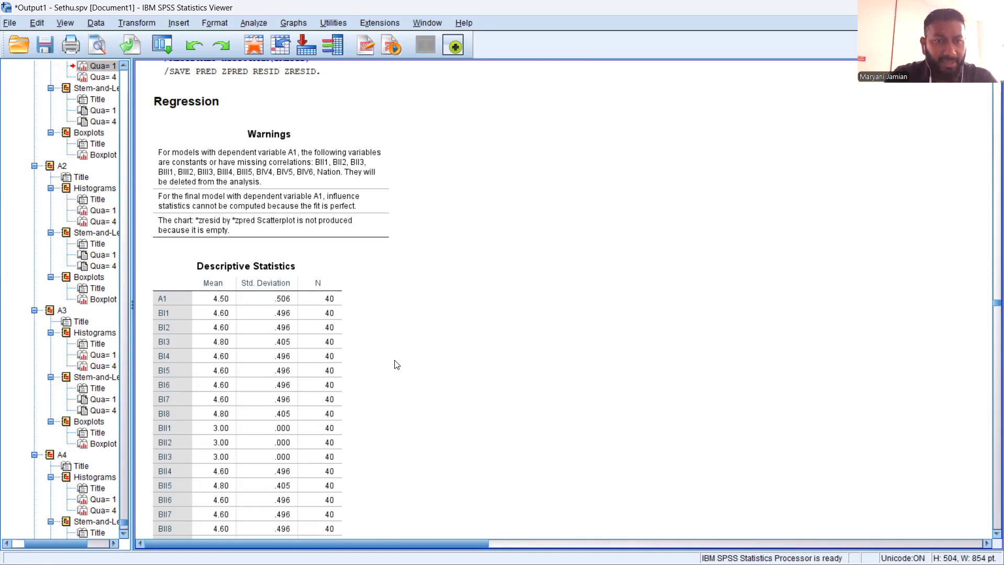
scroll(397, 363, "down", 14)
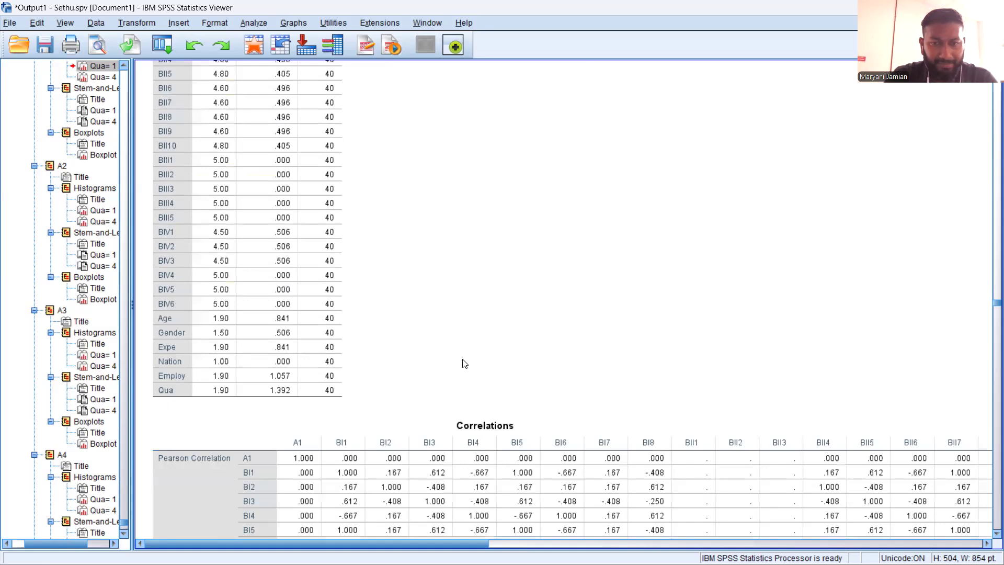
Examine the Correlations table for A1, covering the Pearson correlations, one-tailed significance values and N
scroll(464, 363, "down", 5)
scroll(464, 363, "down", 16)
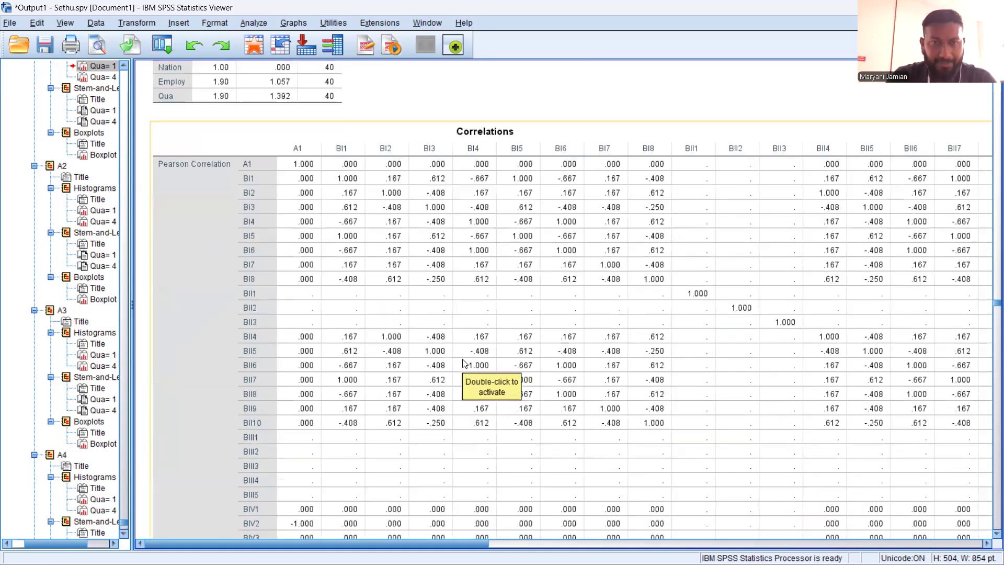
scroll(459, 351, "down", 4)
scroll(459, 351, "up", 5)
scroll(459, 352, "up", 10)
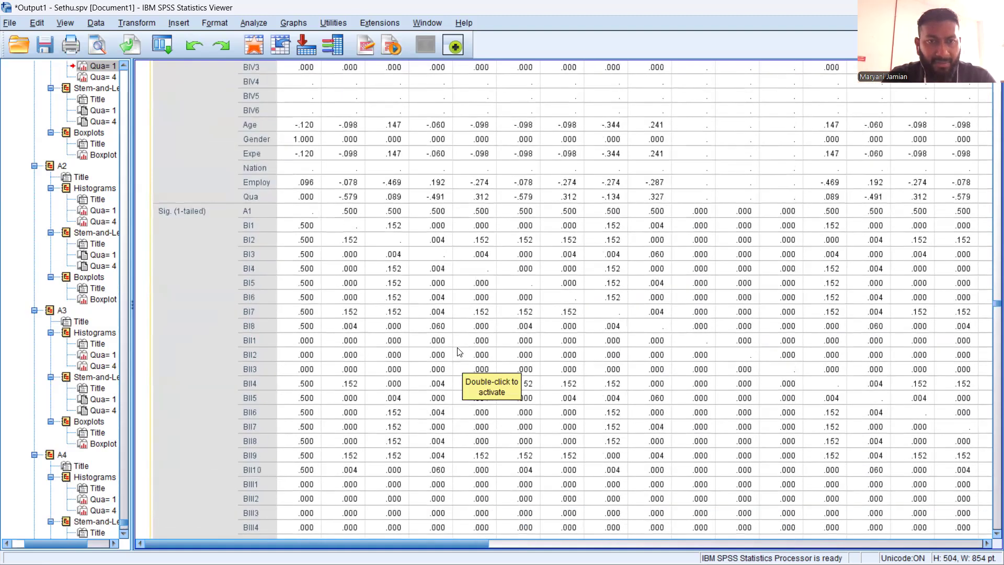
scroll(485, 371, "up", 3)
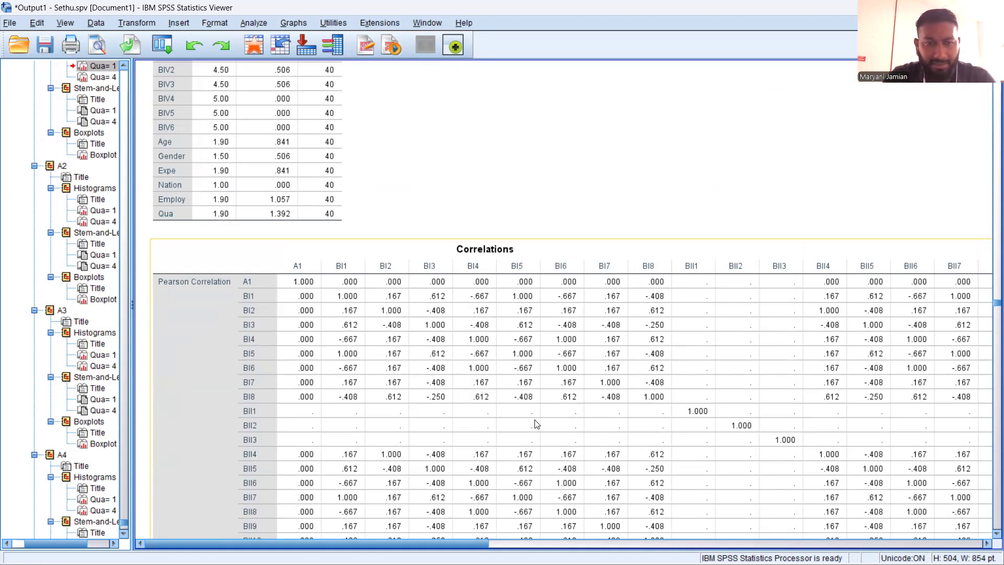
scroll(506, 404, "down", 1)
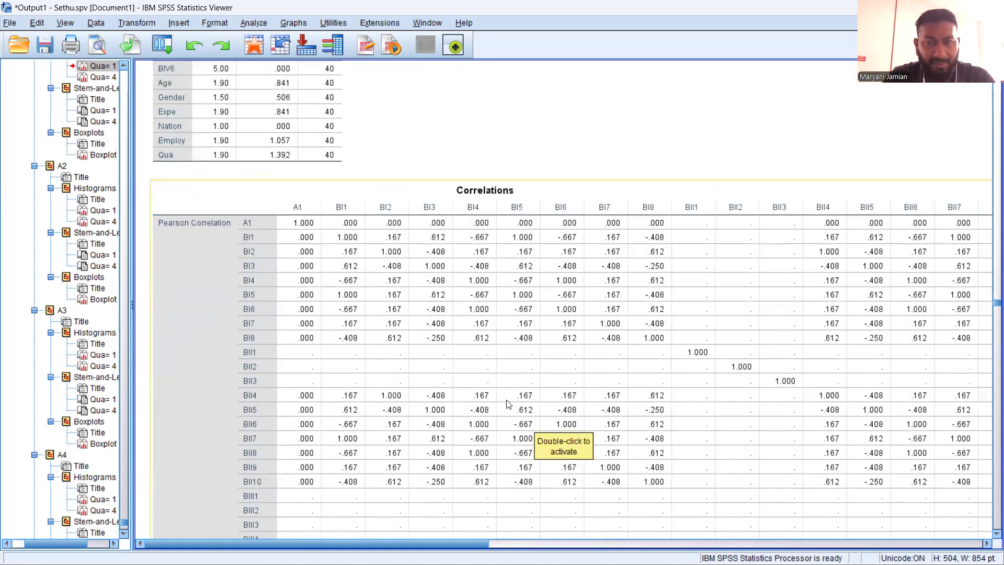
scroll(506, 403, "down", 1)
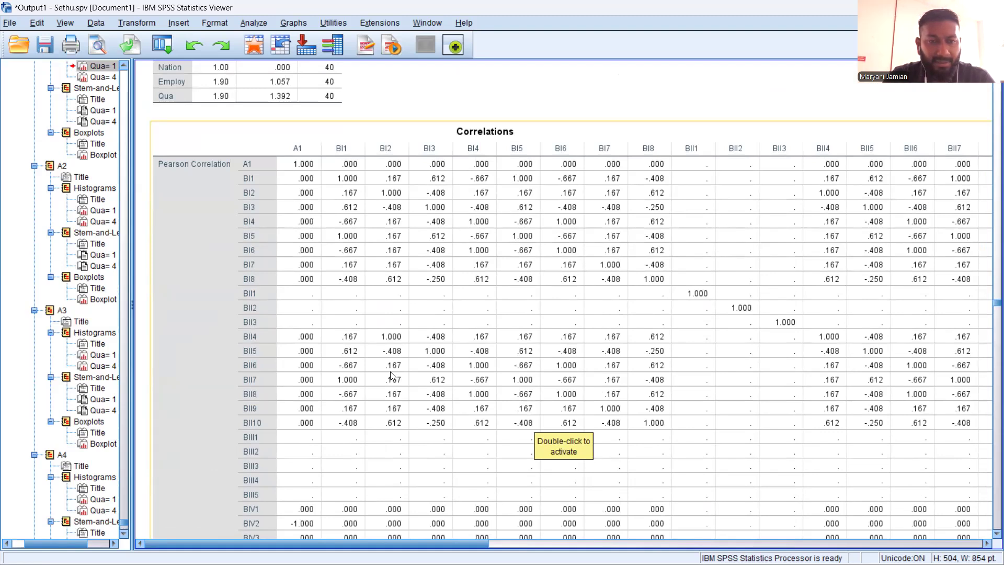
scroll(391, 373, "down", 1)
scroll(387, 367, "down", 5)
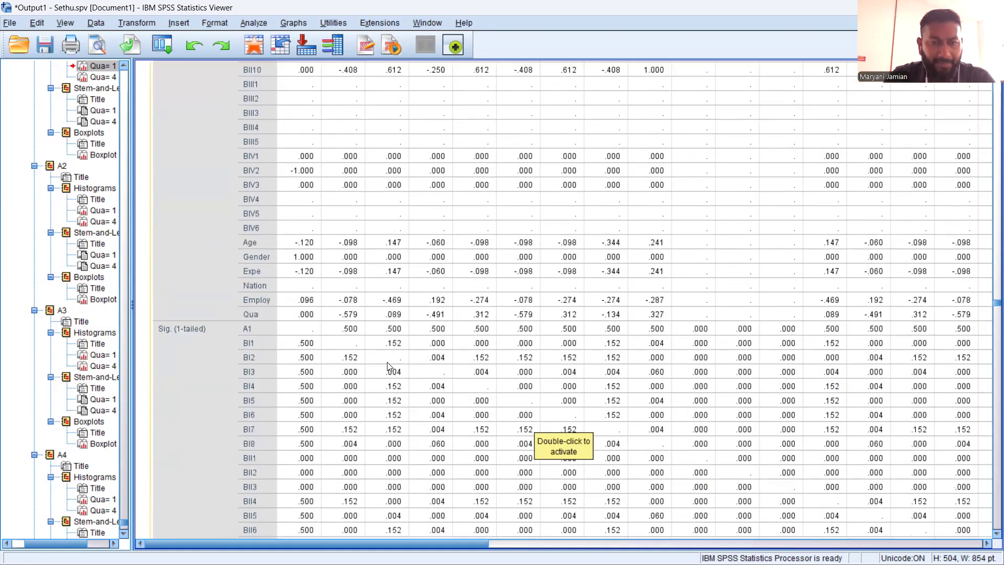
scroll(387, 367, "down", 2)
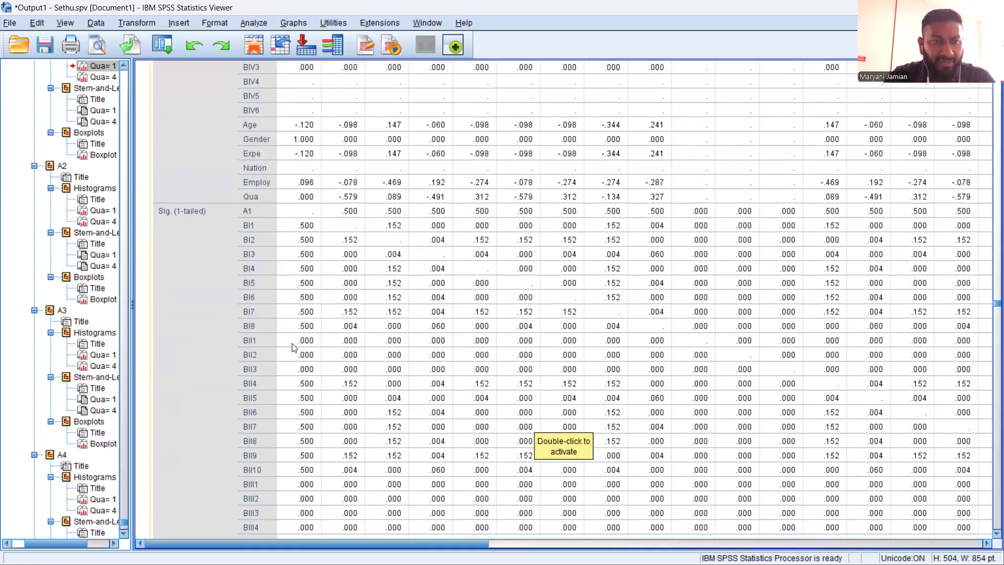
scroll(402, 335, "down", 15)
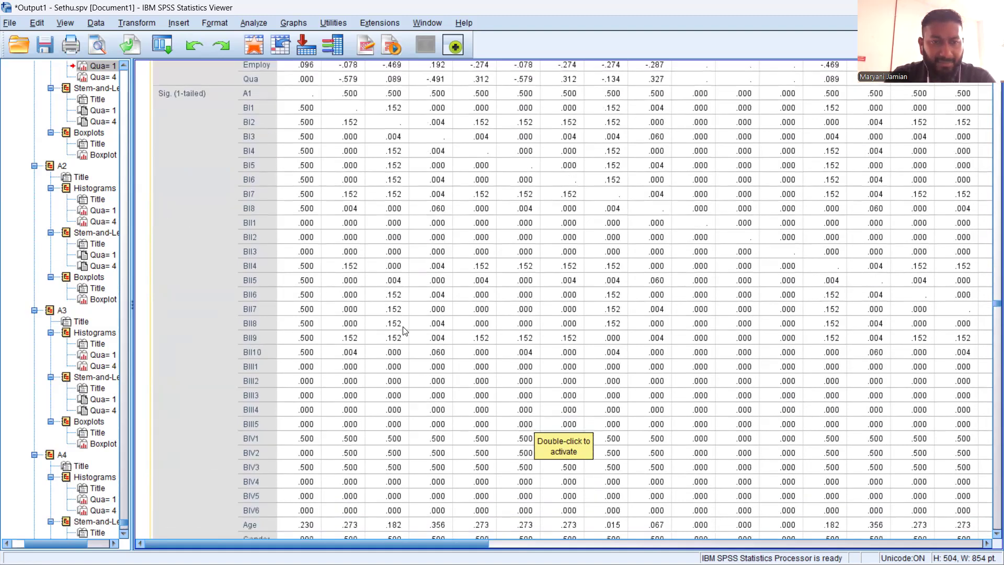
scroll(419, 343, "up", 3)
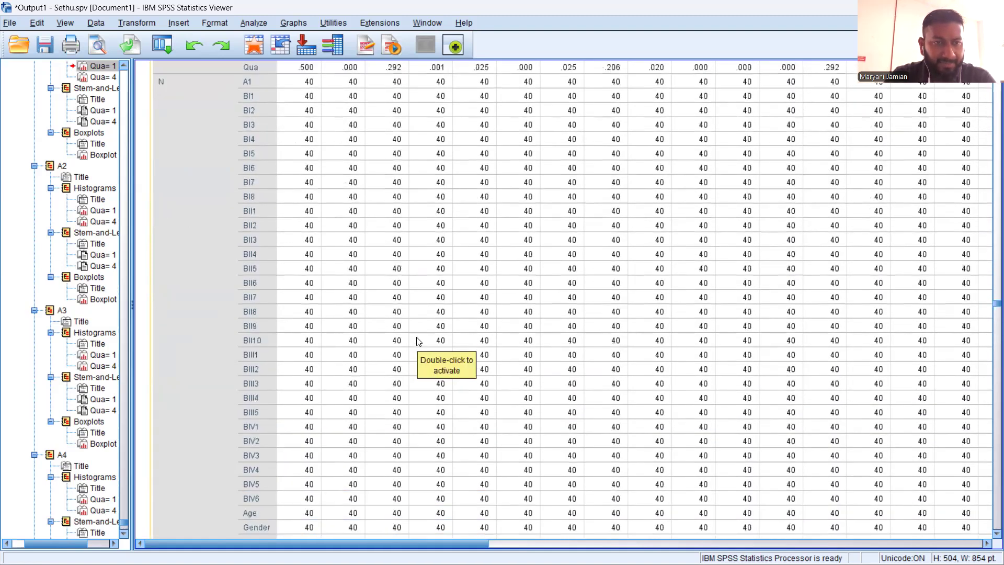
Review the Variables Entered/Removed, Model Summary and ANOVA tables of the A1 regression
scroll(419, 340, "down", 2)
scroll(419, 340, "down", 4)
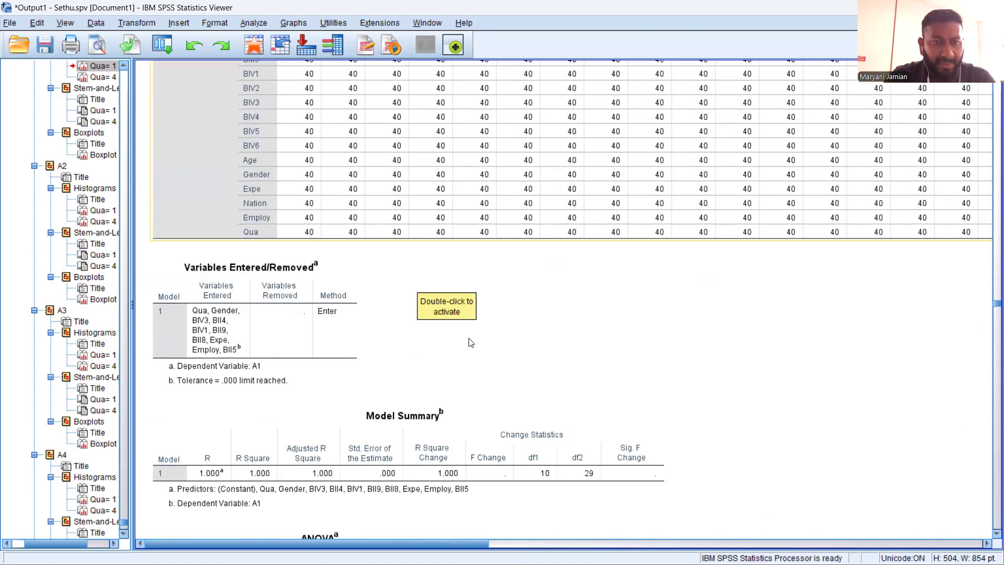
scroll(471, 342, "down", 3)
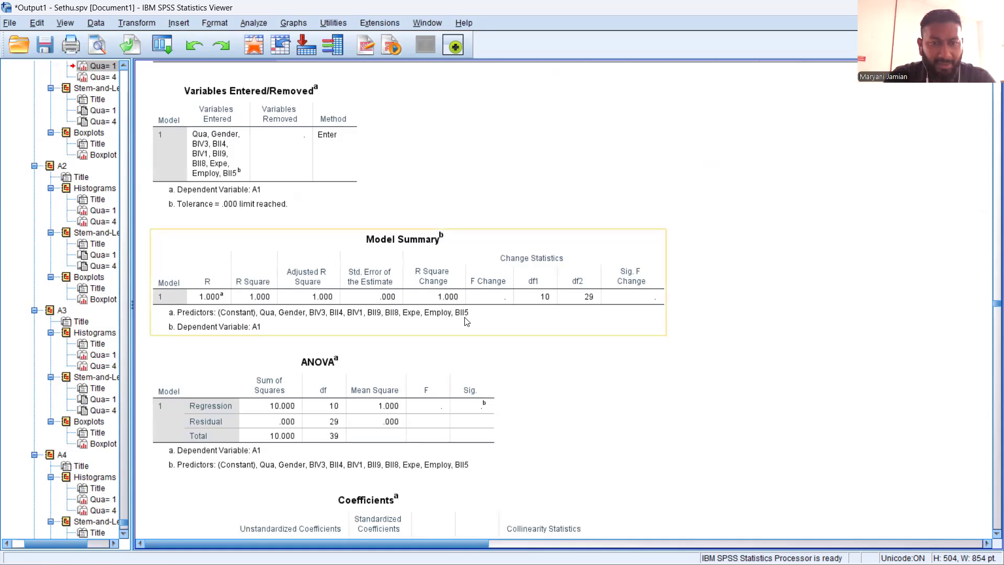
scroll(492, 385, "down", 1)
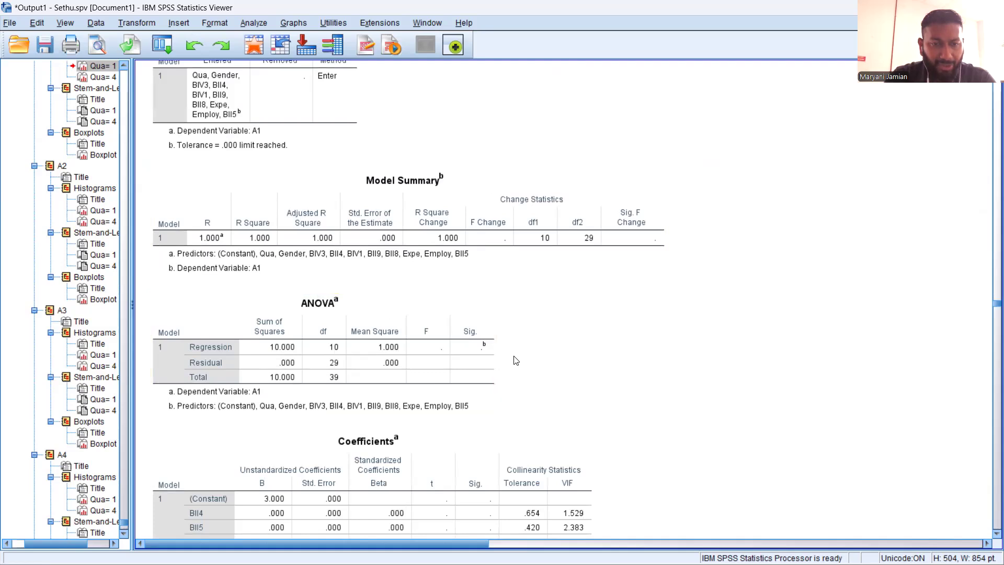
Examine the Coefficients, Excluded Variables, Collinearity Diagnostics and Residuals Statistics tables of the A1 regression
scroll(525, 362, "down", 2)
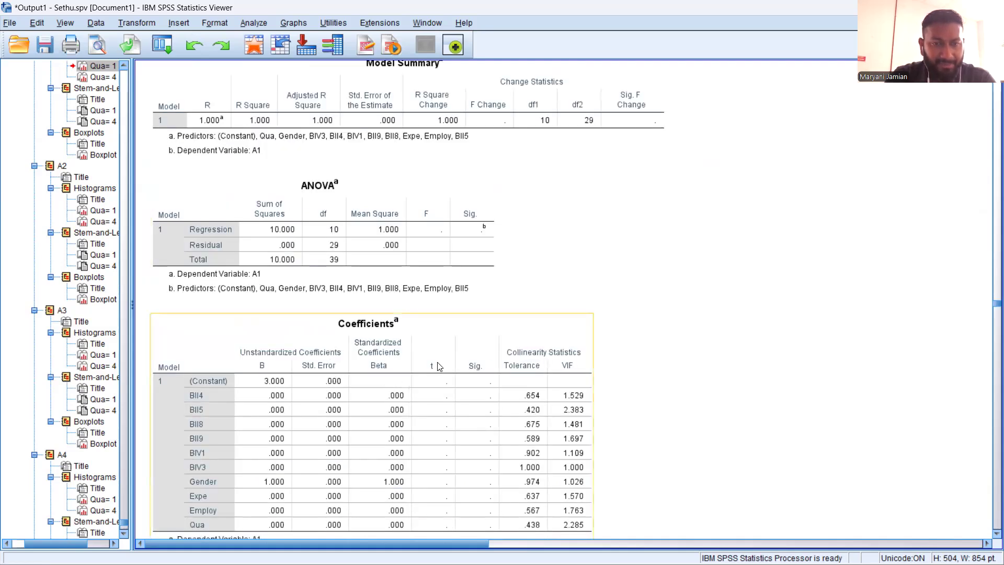
scroll(372, 272, "down", 1)
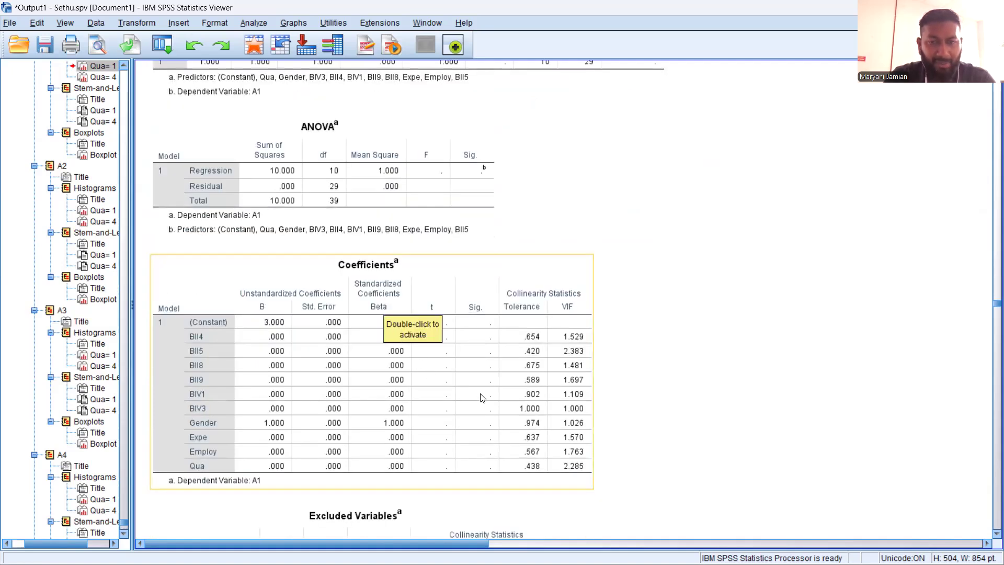
scroll(547, 347, "down", 2)
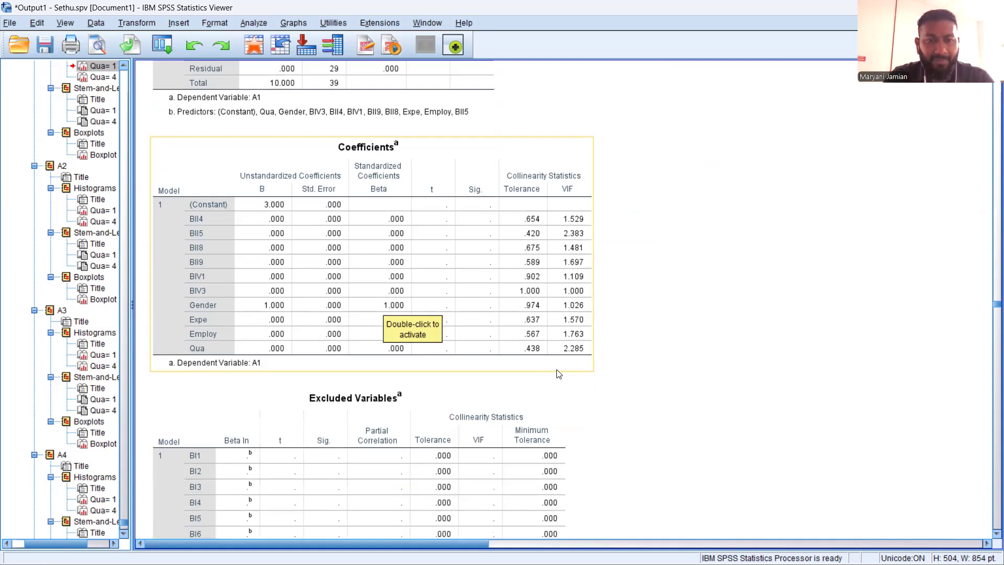
scroll(549, 355, "down", 4)
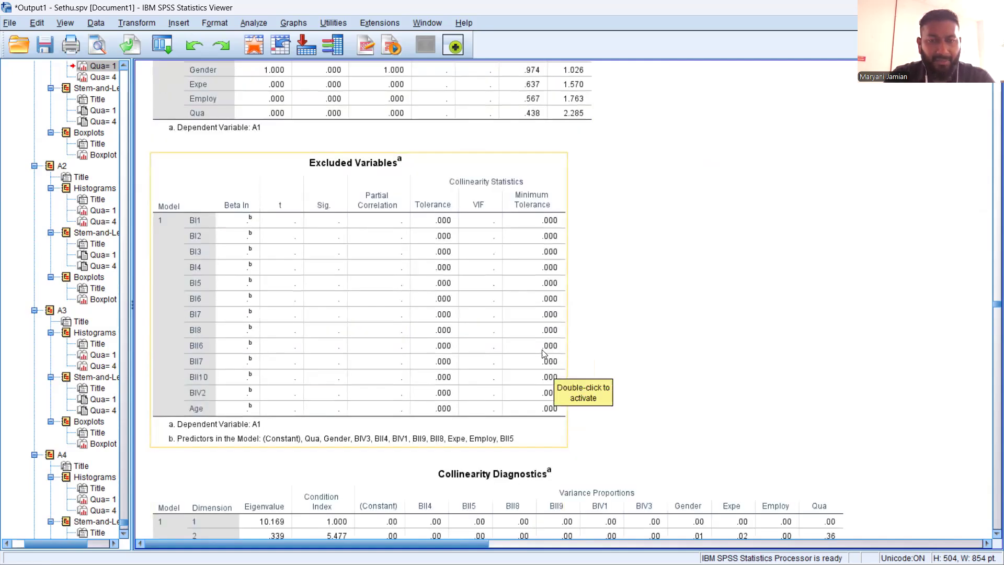
scroll(546, 354, "down", 3)
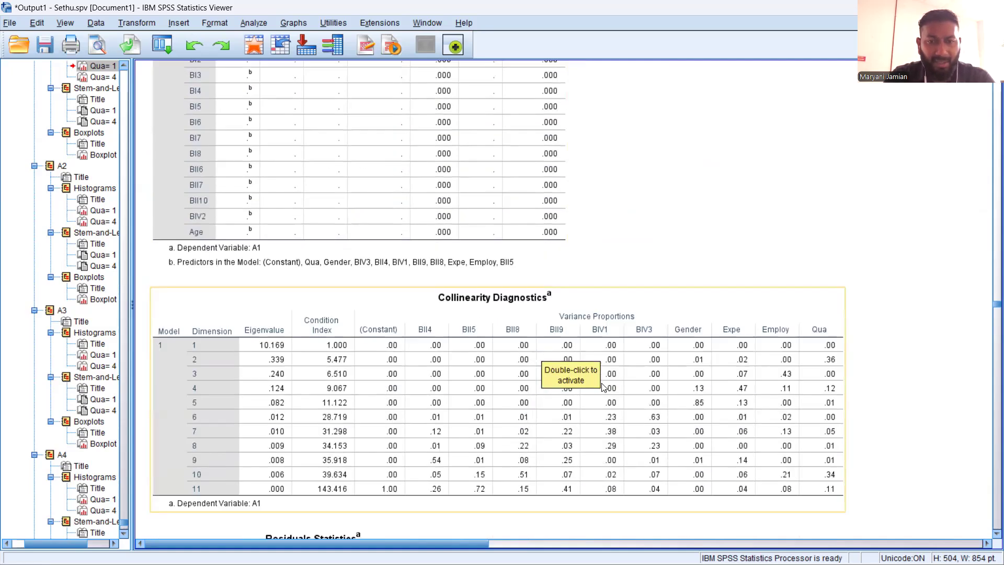
scroll(602, 386, "down", 2)
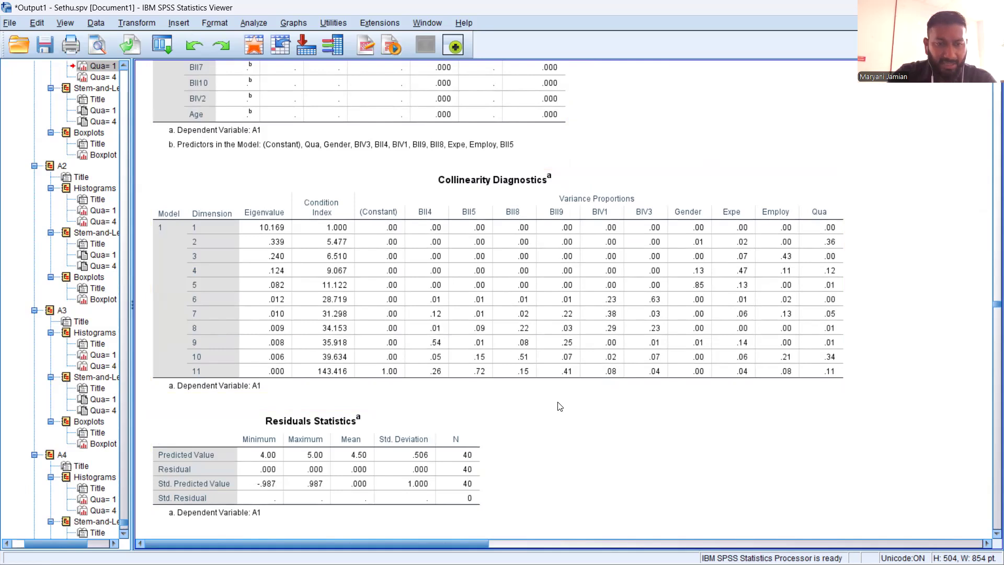
scroll(559, 406, "down", 2)
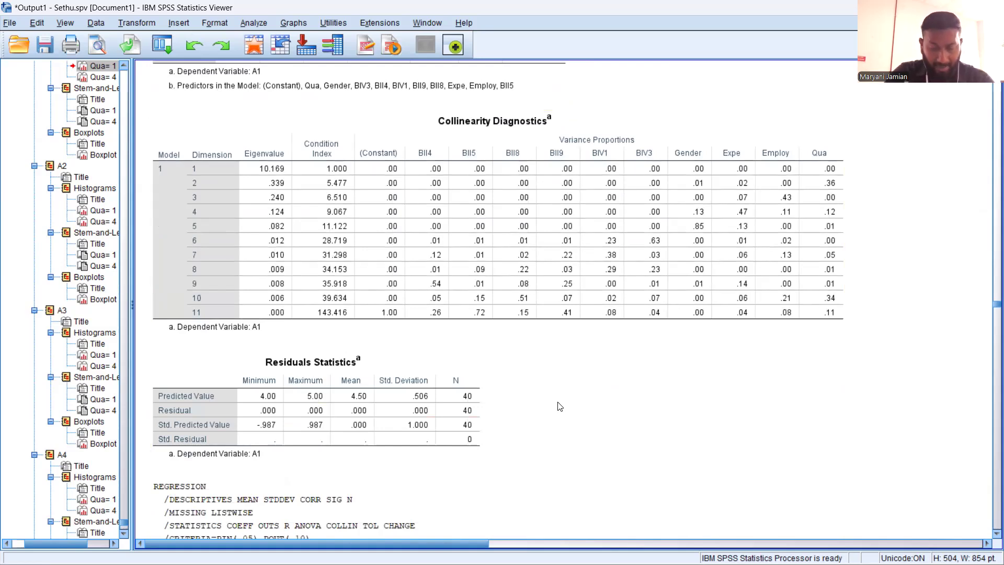
Review the A2 regression's syntax, warnings, Descriptive Statistics and Correlations table
scroll(559, 407, "down", 14)
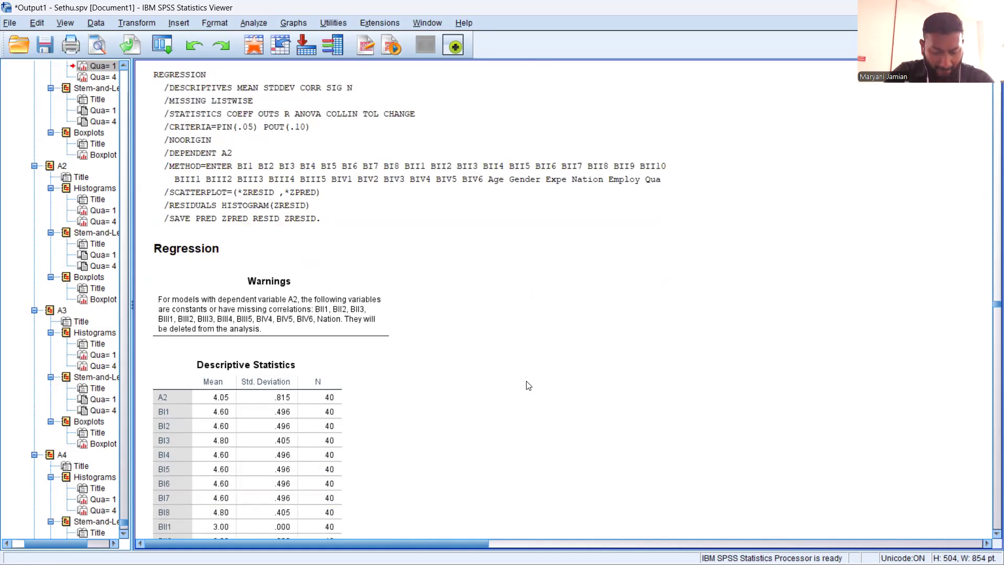
scroll(528, 385, "down", 18)
scroll(528, 386, "down", 6)
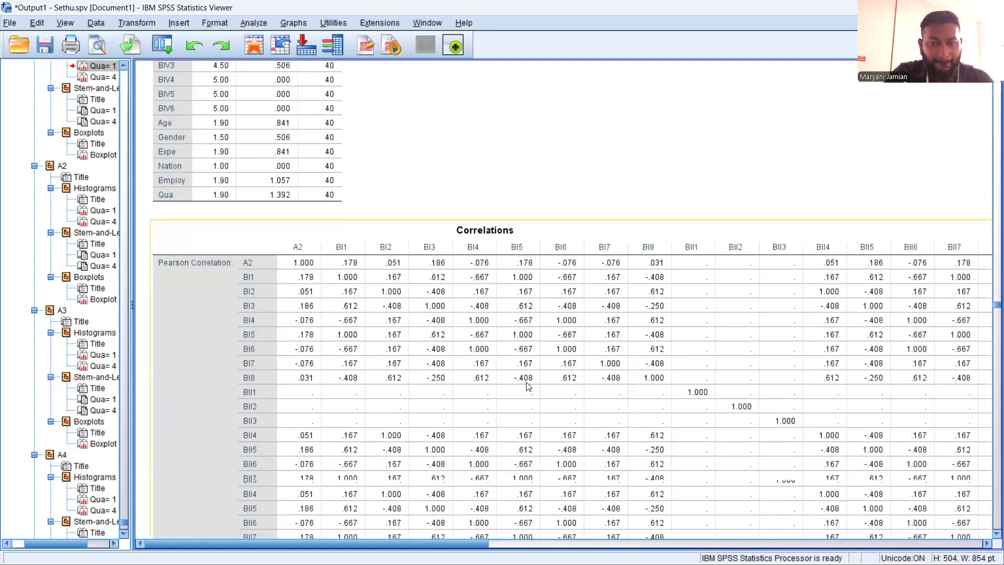
scroll(528, 385, "down", 2)
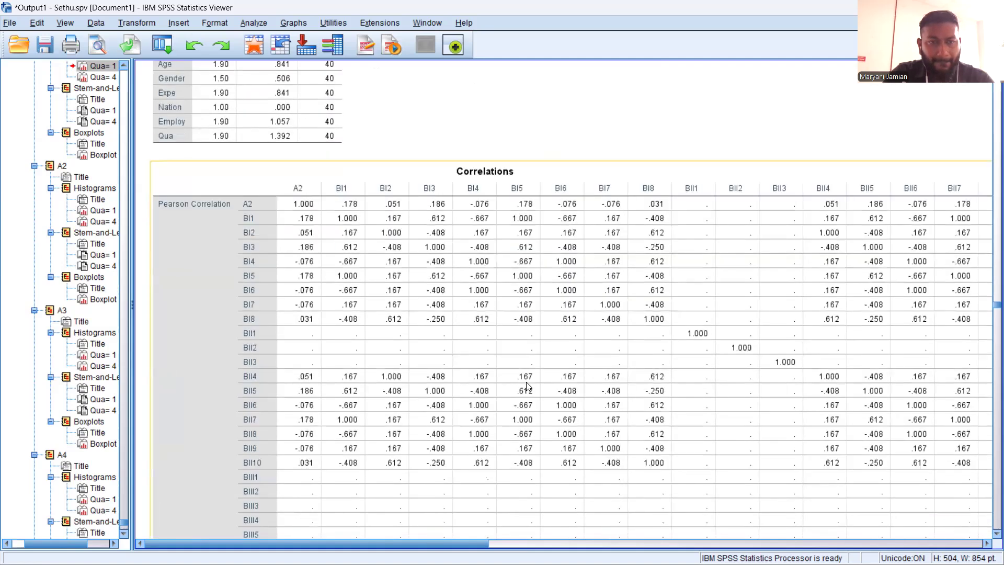
scroll(528, 386, "down", 4)
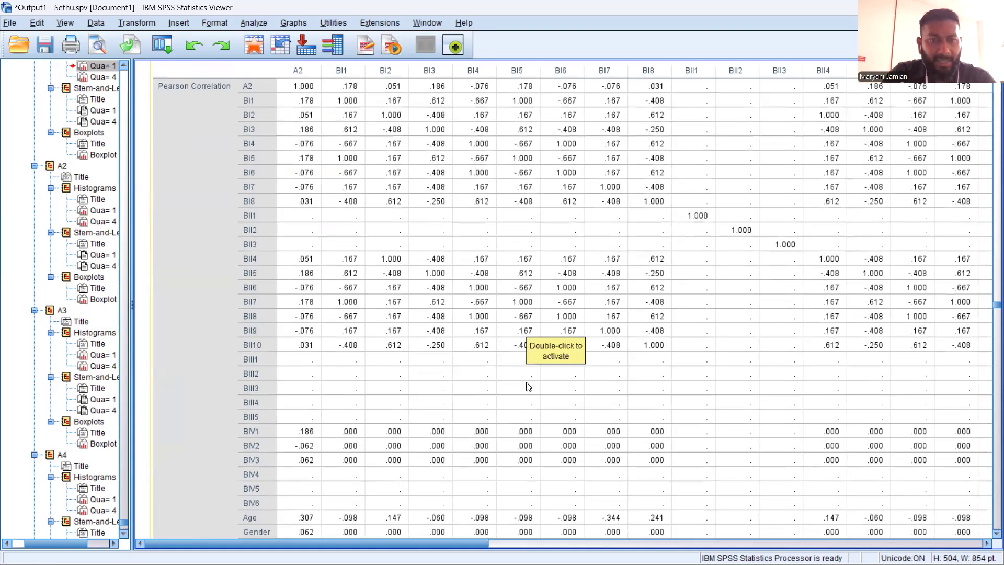
scroll(465, 367, "down", 8)
scroll(465, 367, "down", 20)
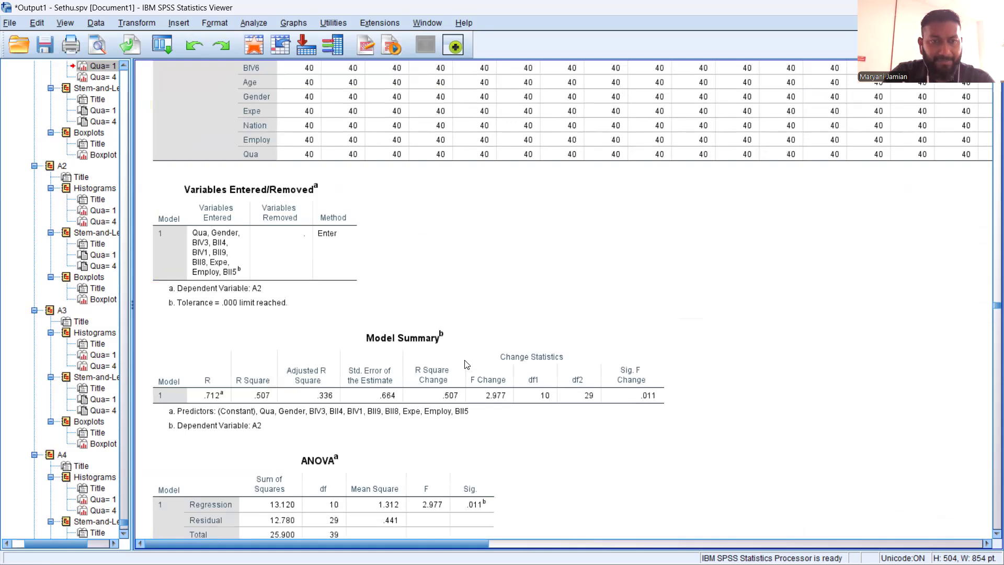
Examine the Model Summary, ANOVA and Coefficients tables of the regression with A2 as dependent variable
scroll(467, 365, "down", 4)
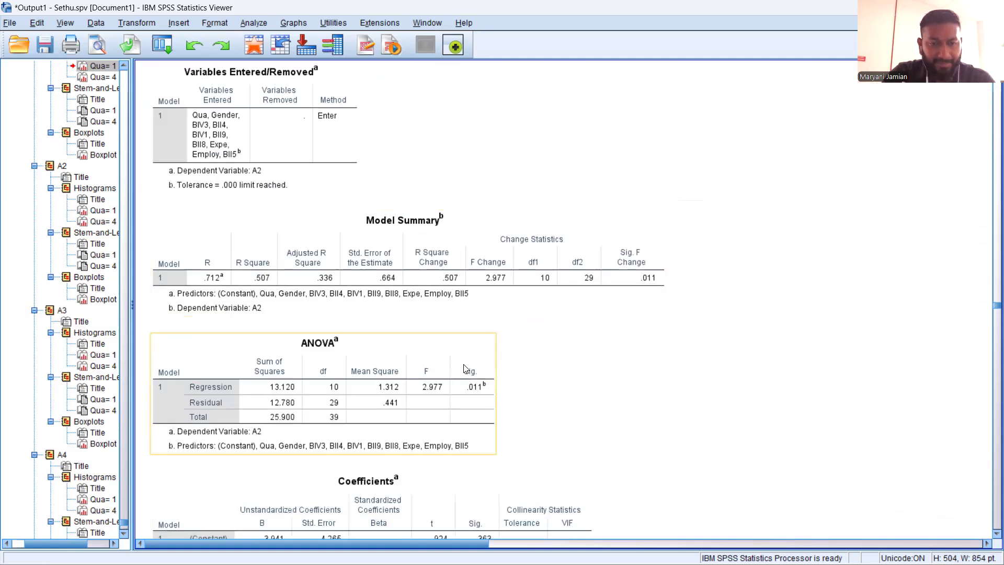
scroll(464, 369, "down", 4)
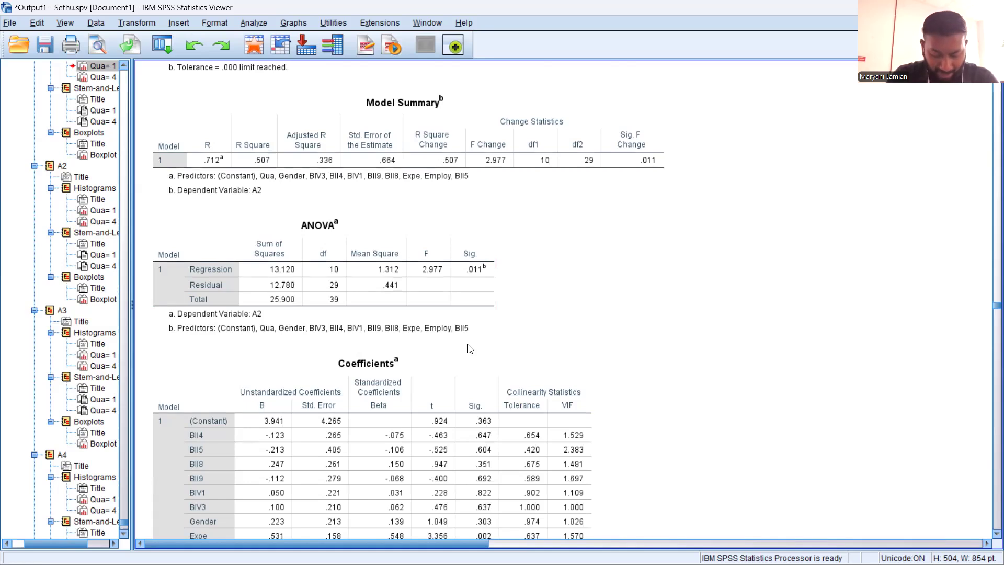
left_click(462, 355)
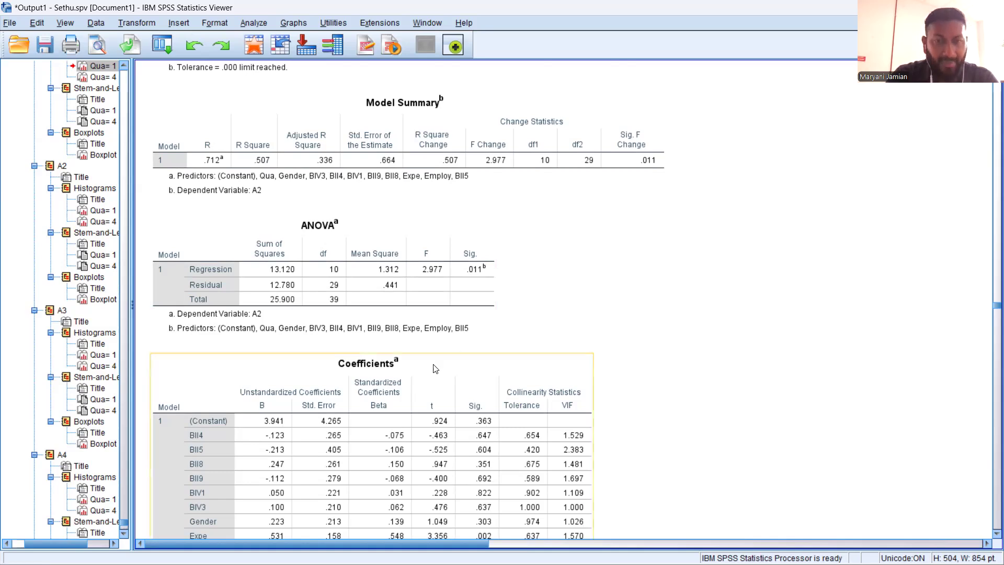
scroll(454, 353, "down", 6)
left_click(447, 351)
scroll(448, 353, "down", 5)
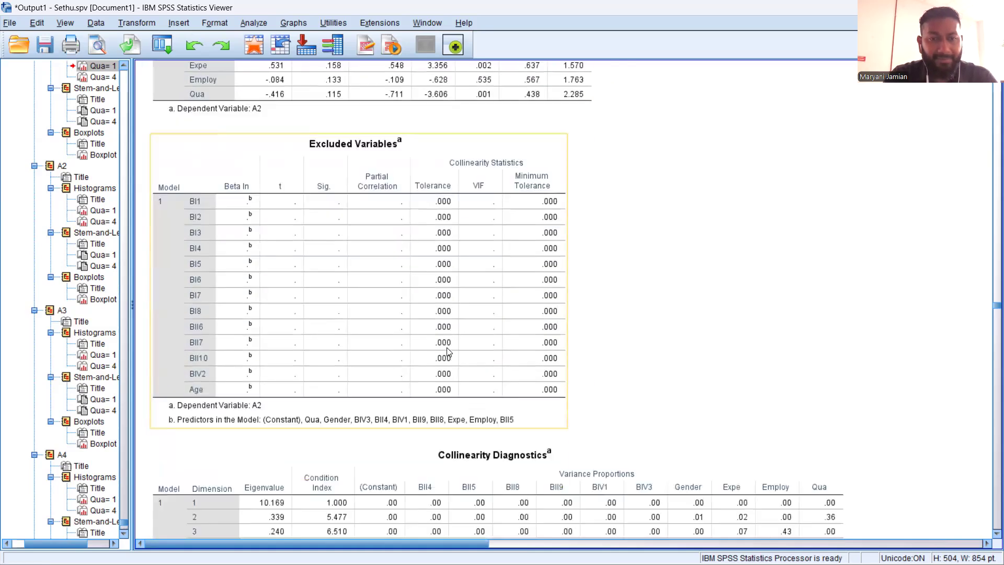
Examine the Excluded Variables, Collinearity Diagnostics and Residuals Statistics tables of the A2 regression
left_click(585, 346)
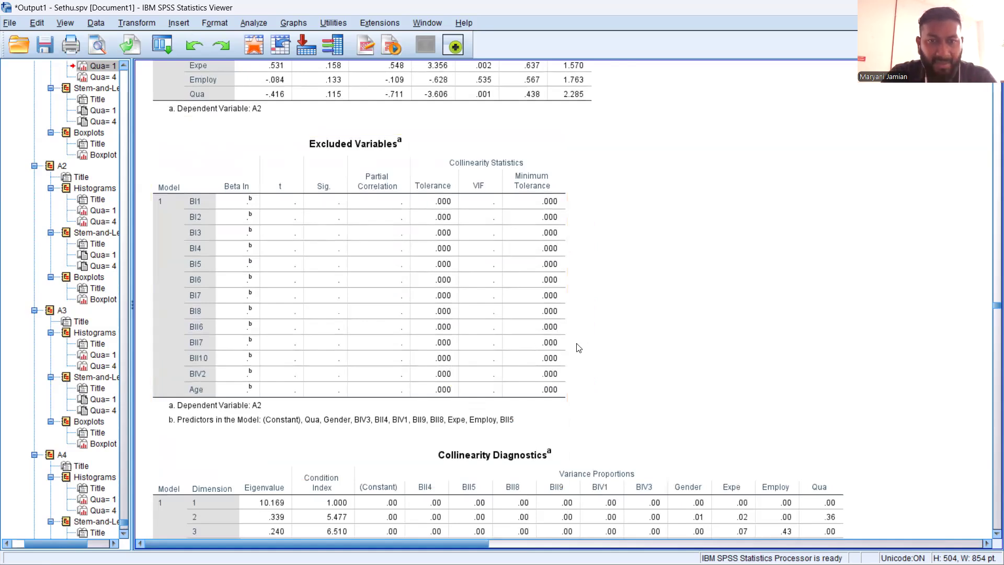
scroll(578, 347, "down", 2)
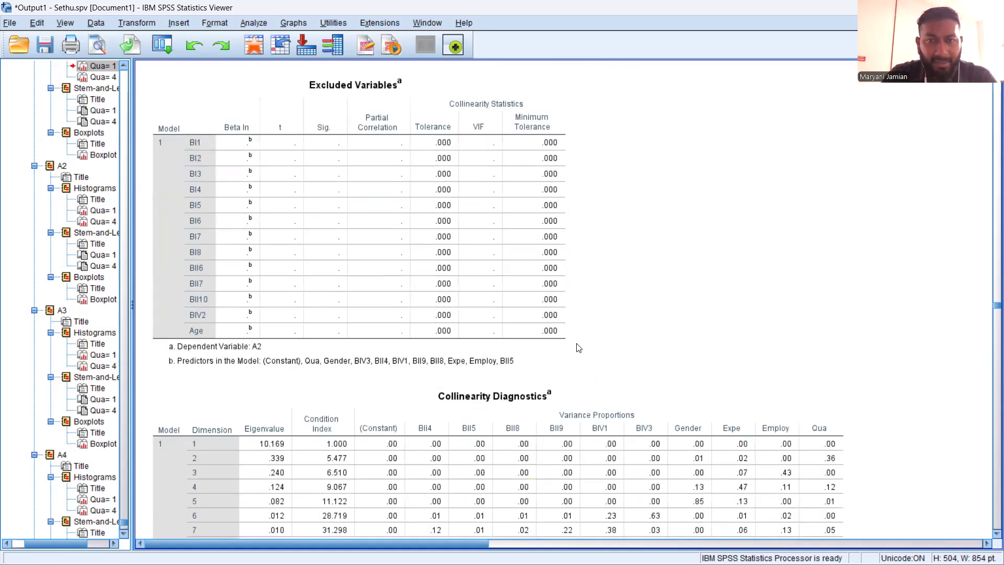
scroll(578, 347, "down", 4)
scroll(578, 347, "down", 6)
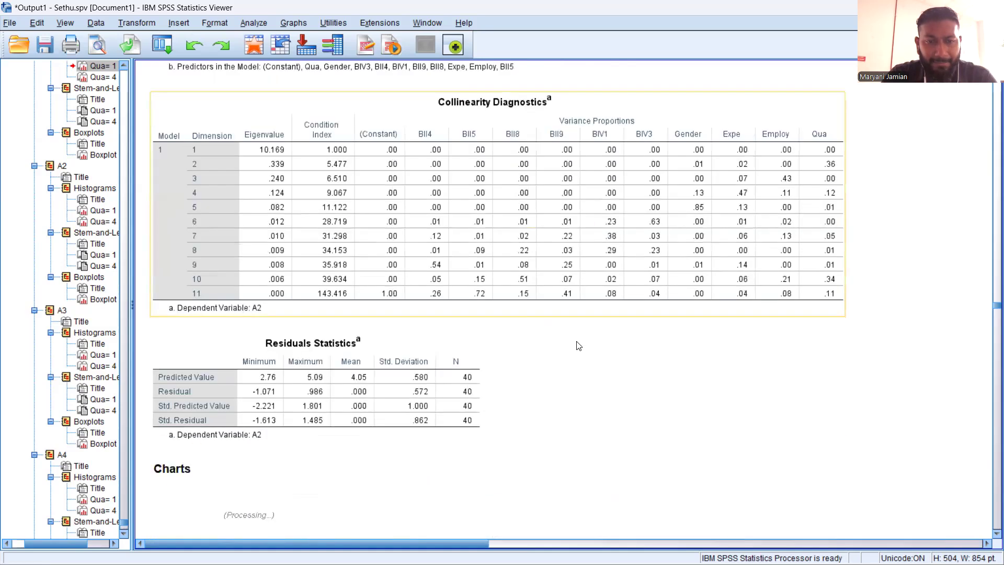
scroll(579, 346, "down", 4)
scroll(579, 346, "down", 4)
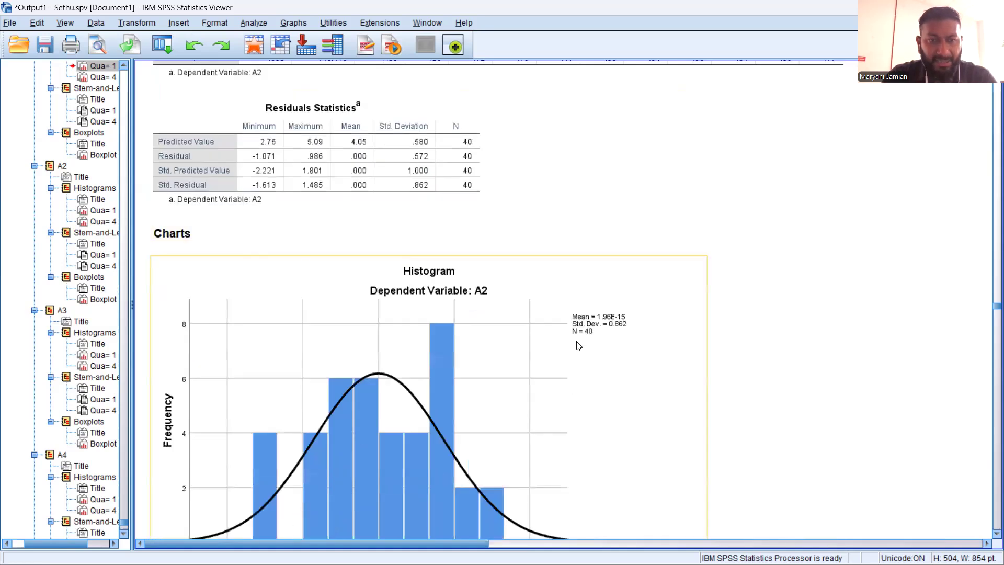
Examine the A2 regression charts: the standardized residual histogram and the scatterplot of standardized residuals against predicted values
scroll(579, 346, "down", 2)
scroll(578, 344, "down", 2)
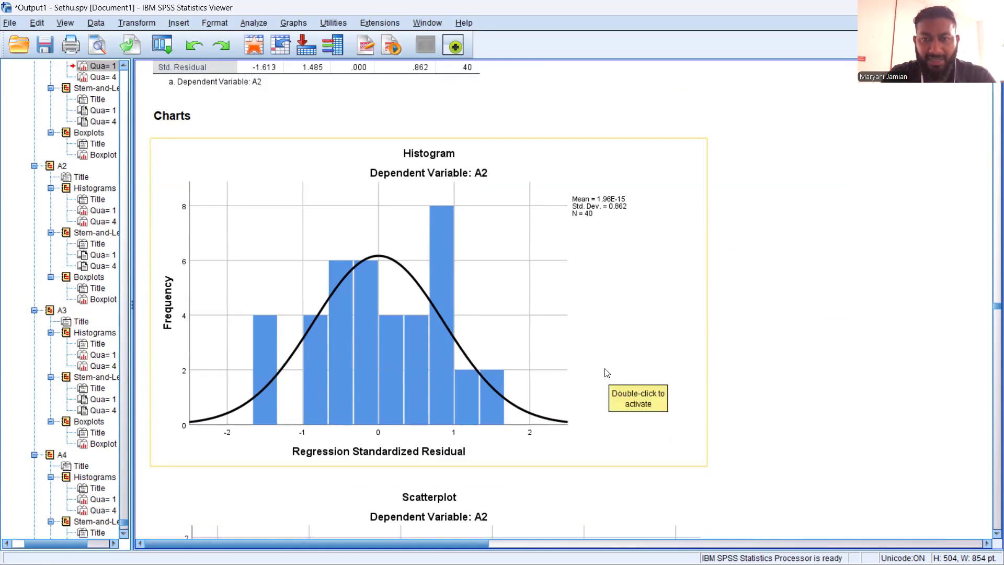
scroll(552, 368, "down", 3)
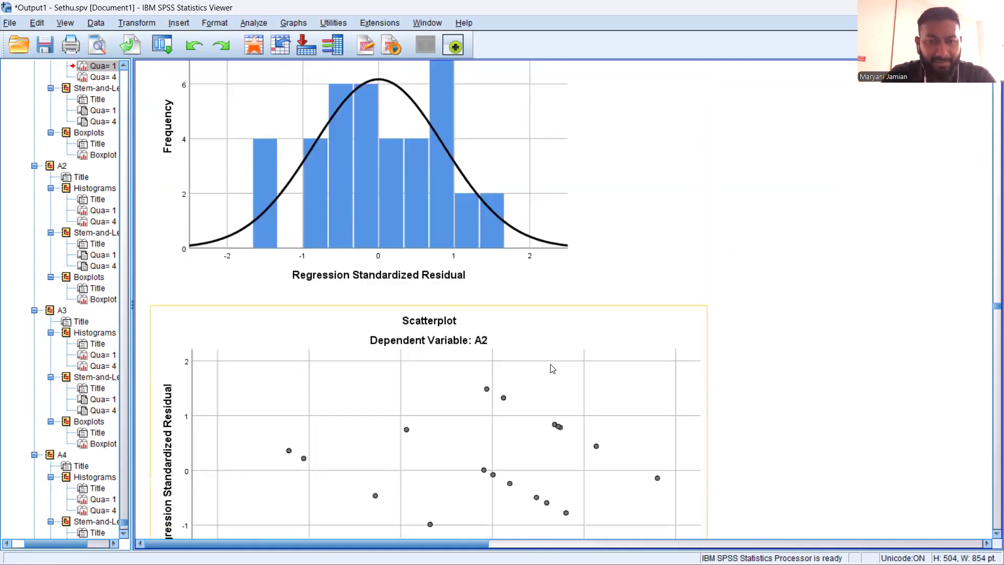
scroll(553, 369, "down", 1)
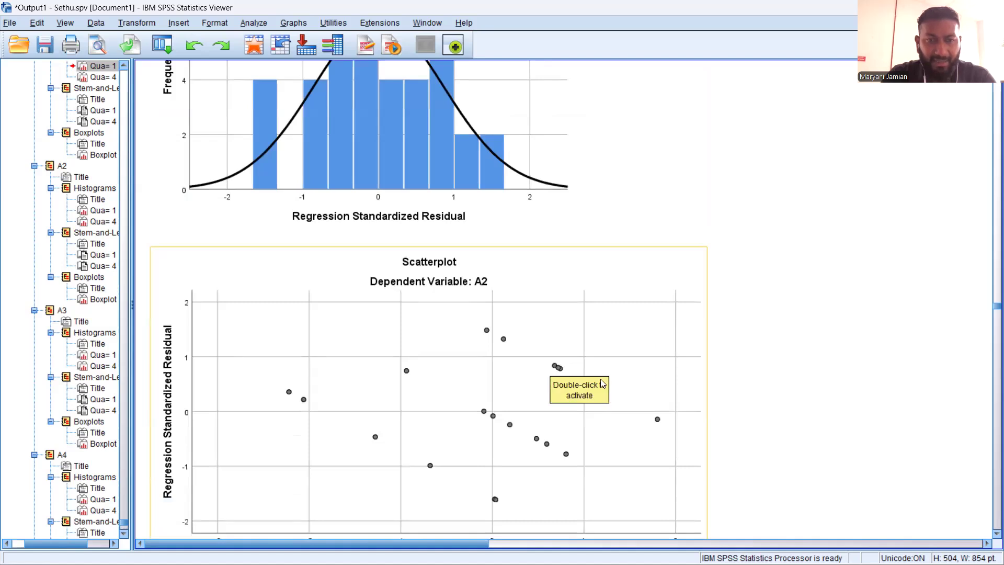
scroll(590, 374, "down", 2)
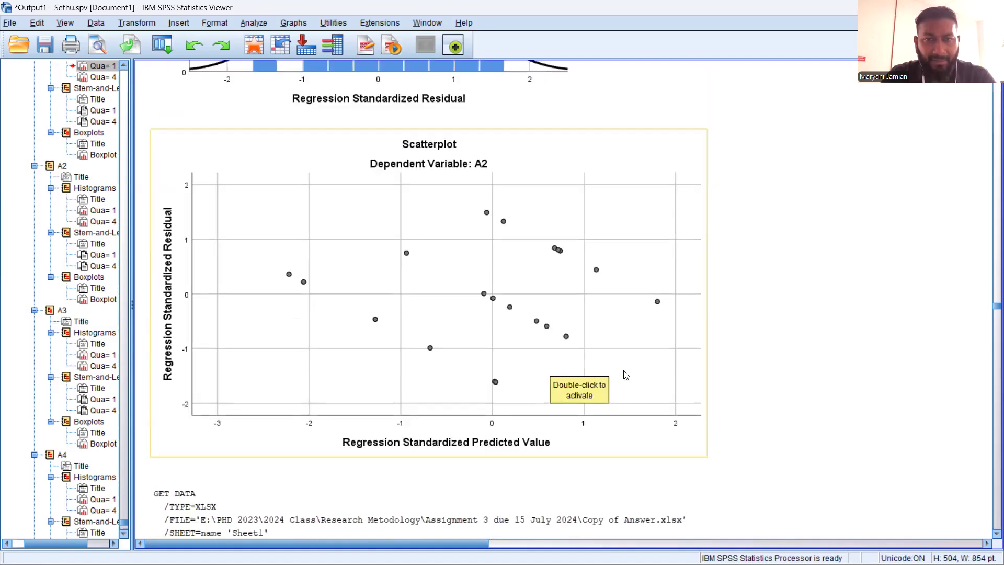
scroll(626, 375, "down", 1)
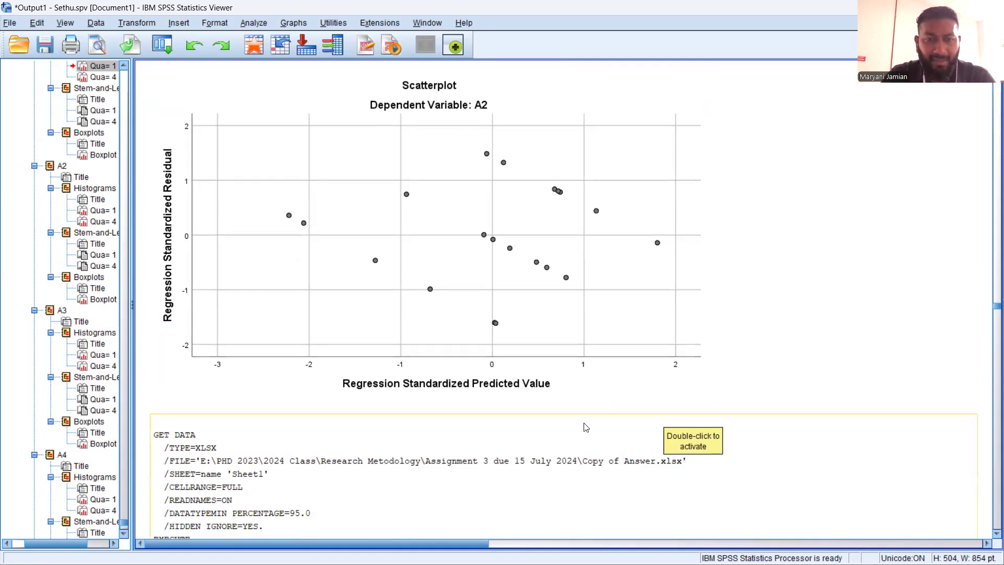
Check the data import syntax and Frequencies output following the A2 regression charts, and return to the A2 scatterplot
scroll(586, 428, "down", 1)
scroll(563, 394, "down", 3)
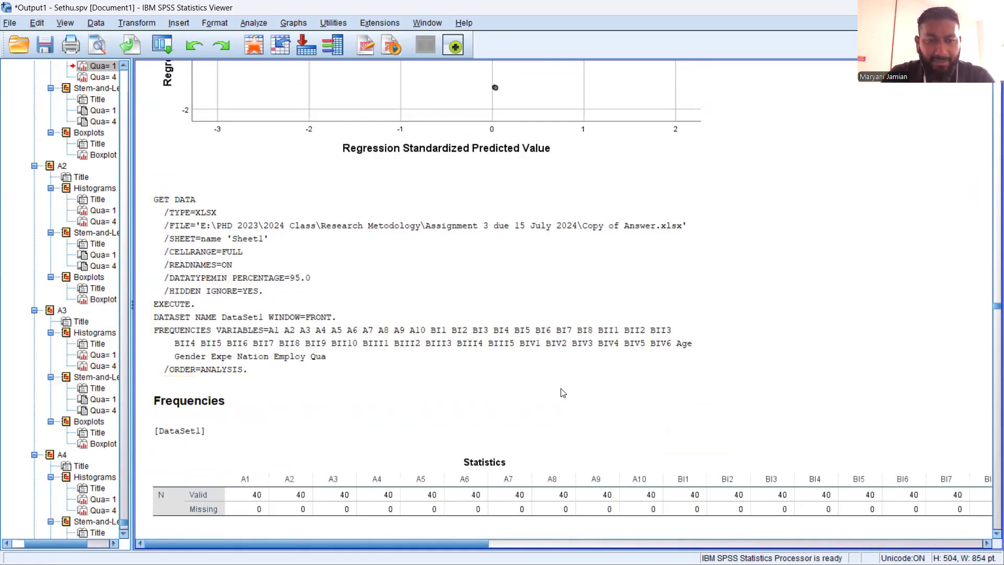
scroll(563, 393, "down", 3)
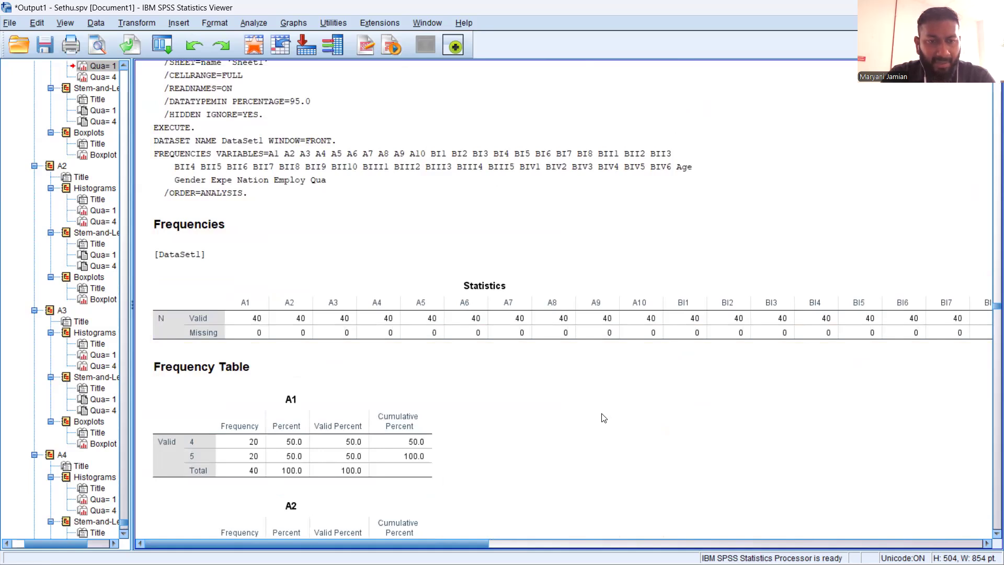
scroll(589, 370, "up", 7)
left_click(589, 369)
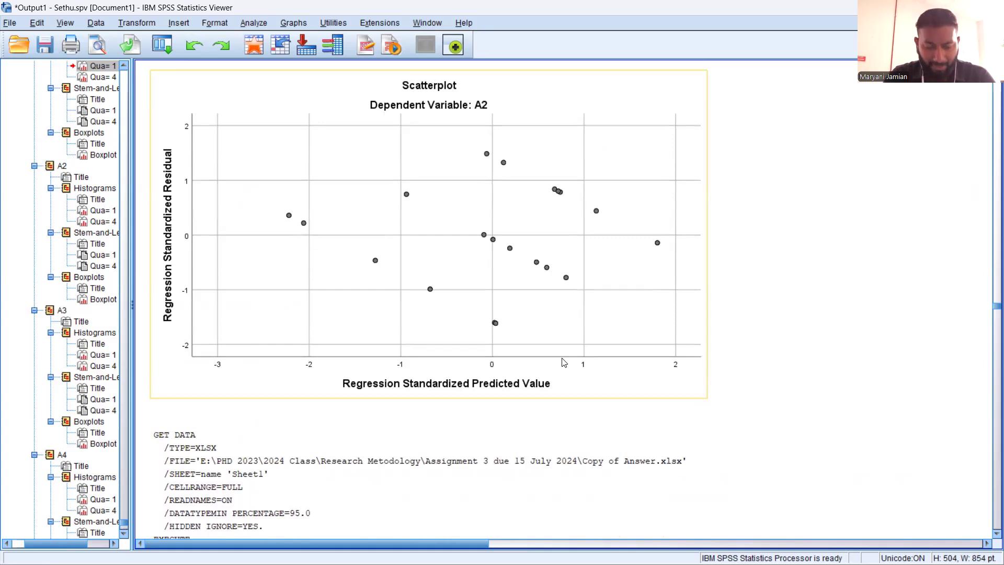